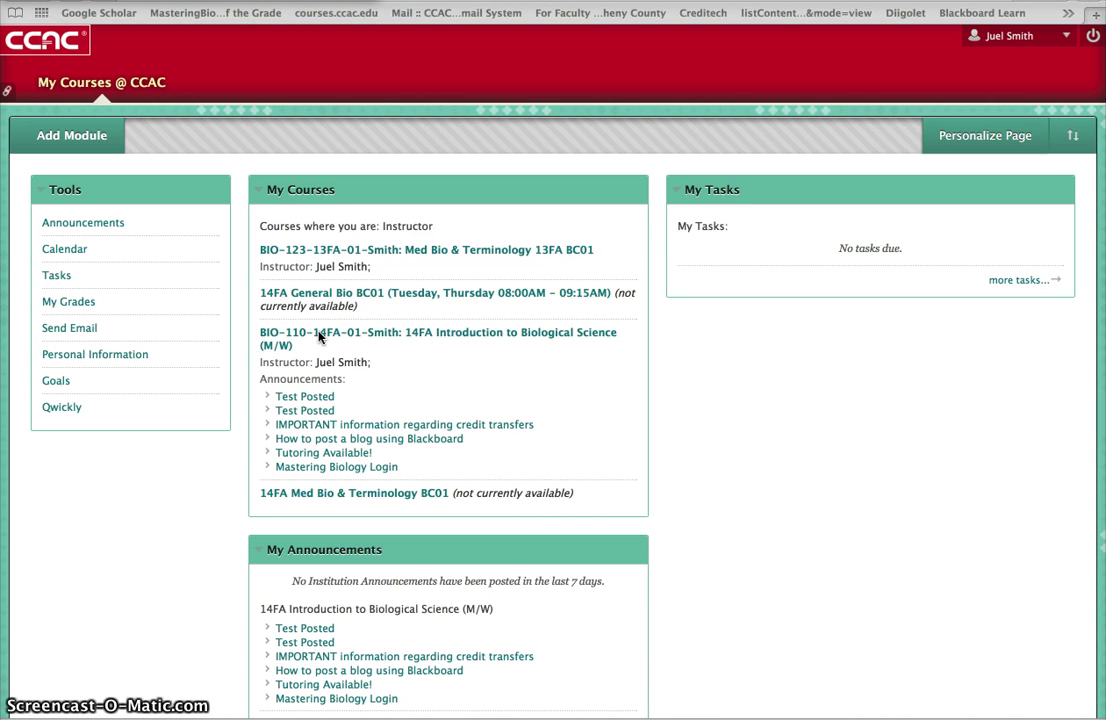
Step: Open the BIO-110 Introduction to Biological Science course and its WELCOME!! page
{"action": "left_click", "coordinate": [319, 337]}
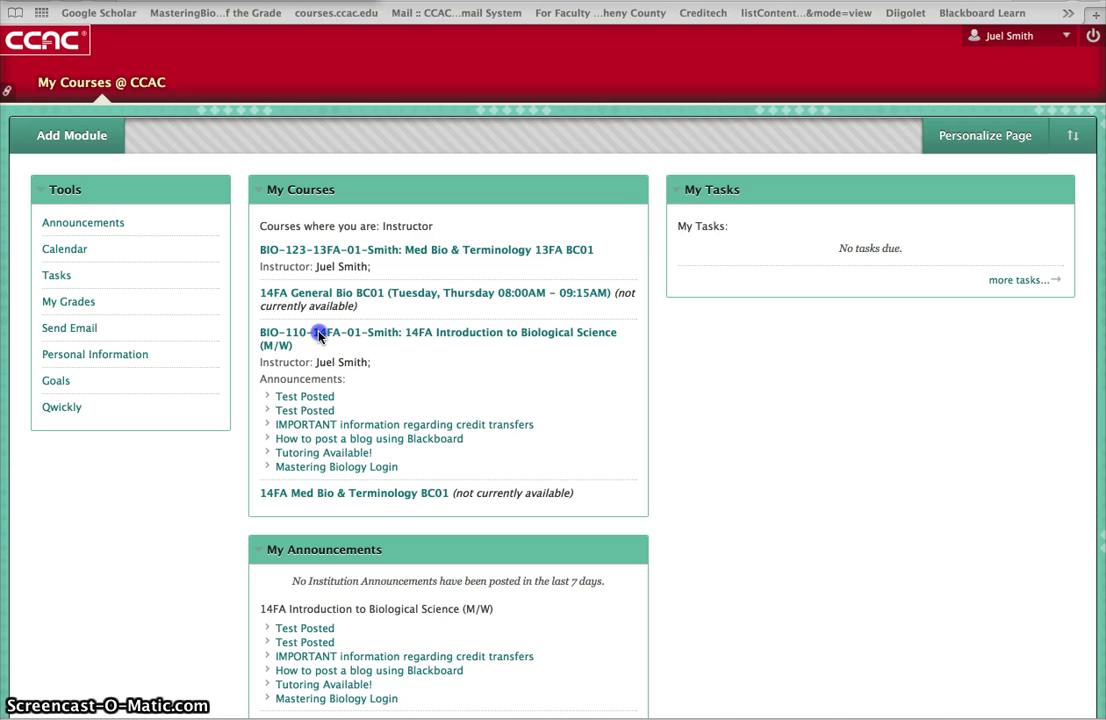
{"action": "left_click", "coordinate": [319, 337]}
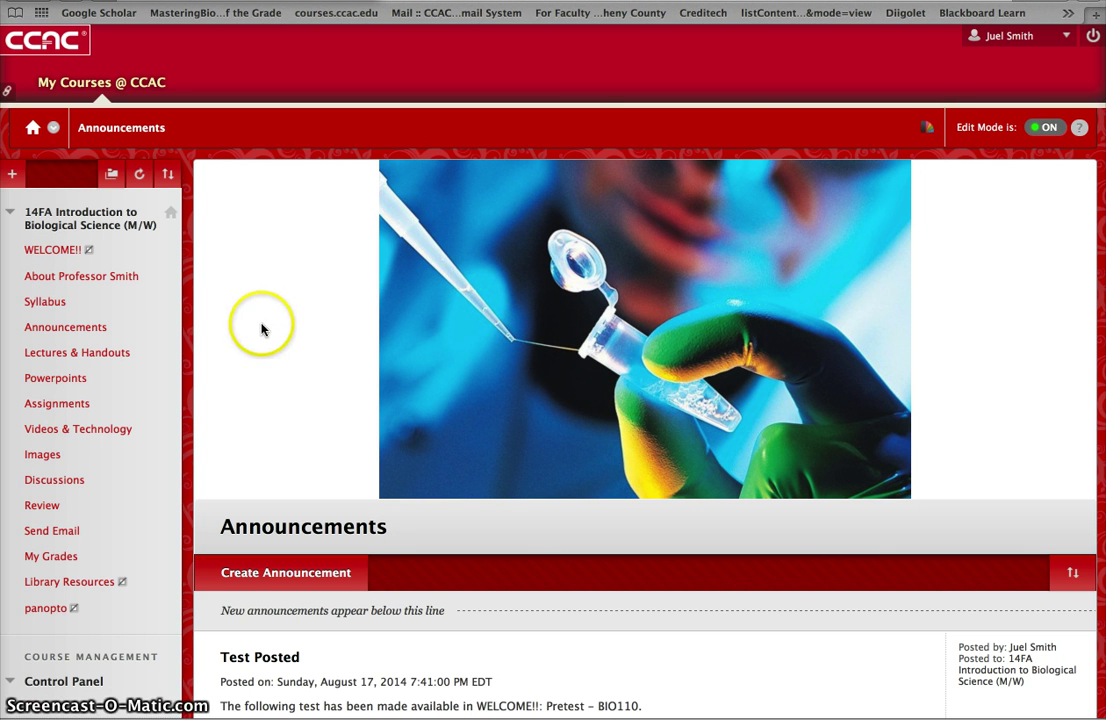
{"action": "left_click", "coordinate": [46, 250]}
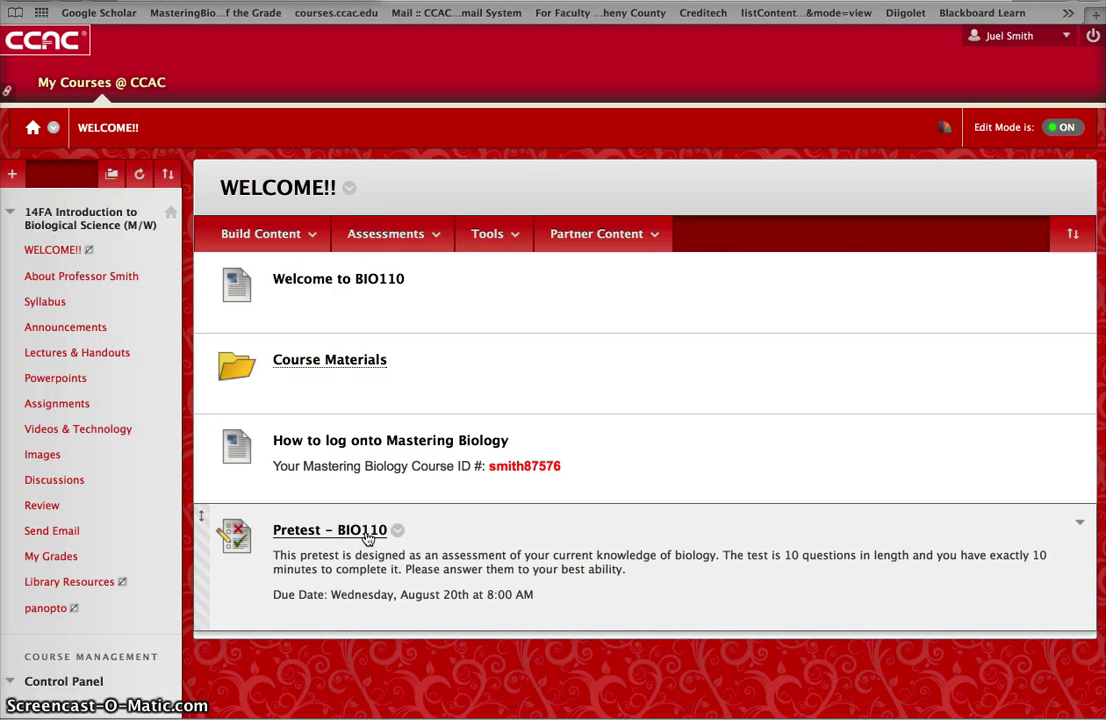
Step: Point out the Pretest and Mastering Biology login items, then open Course Materials
{"action": "left_click", "coordinate": [366, 530]}
{"action": "left_click", "coordinate": [387, 436]}
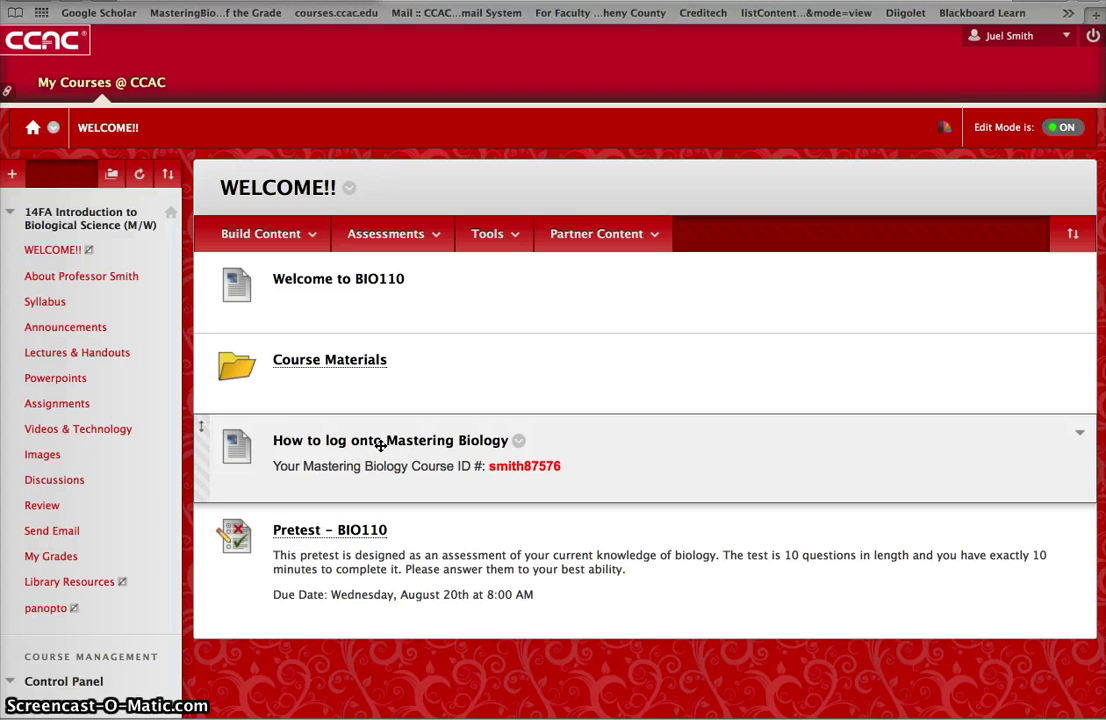
{"action": "left_click", "coordinate": [312, 444]}
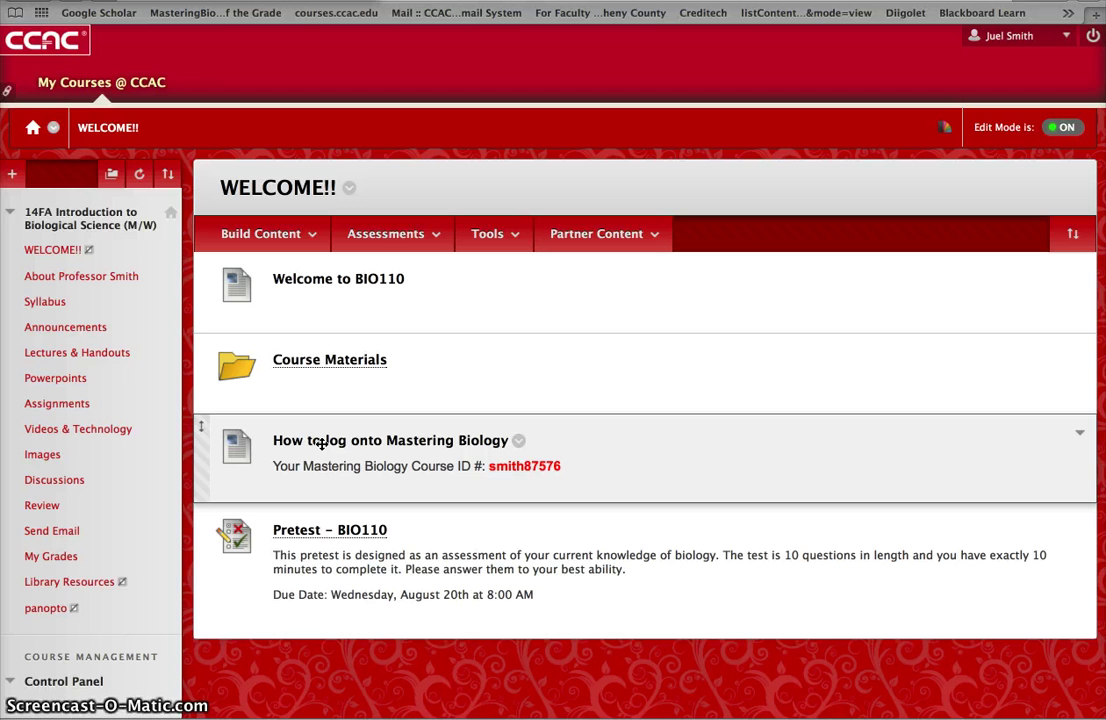
{"action": "left_click", "coordinate": [315, 395]}
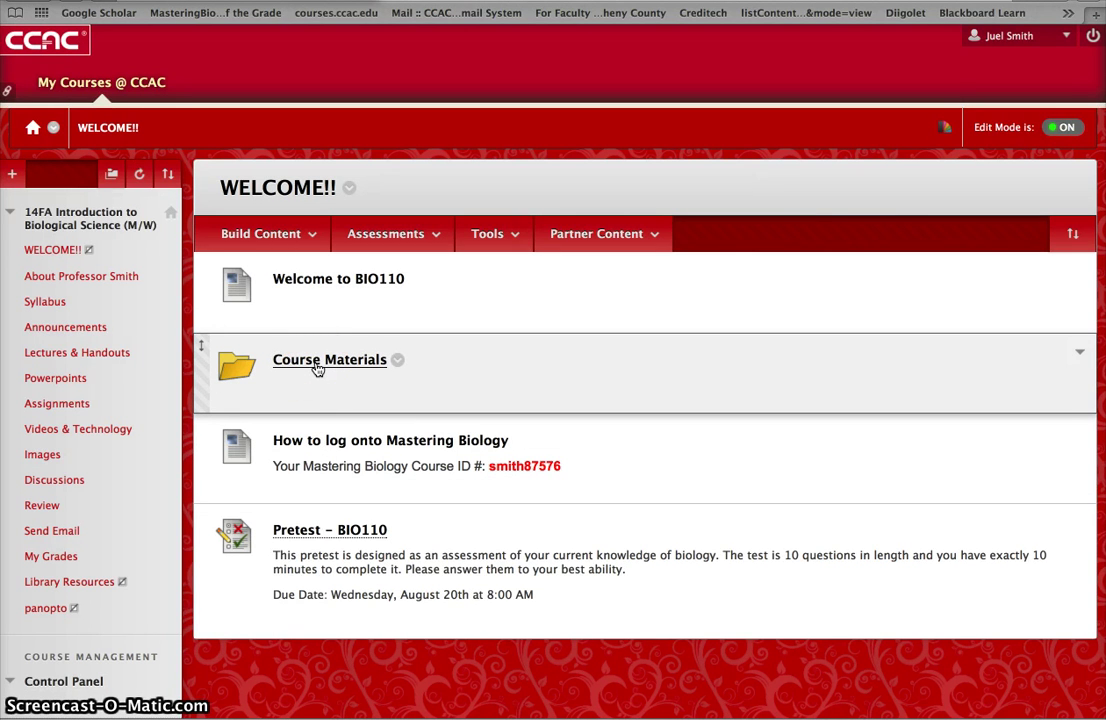
{"action": "left_click", "coordinate": [316, 364]}
Step: Find the Pearson MasteringBiology Website link in Course Materials and follow it
{"action": "left_click", "coordinate": [316, 364]}
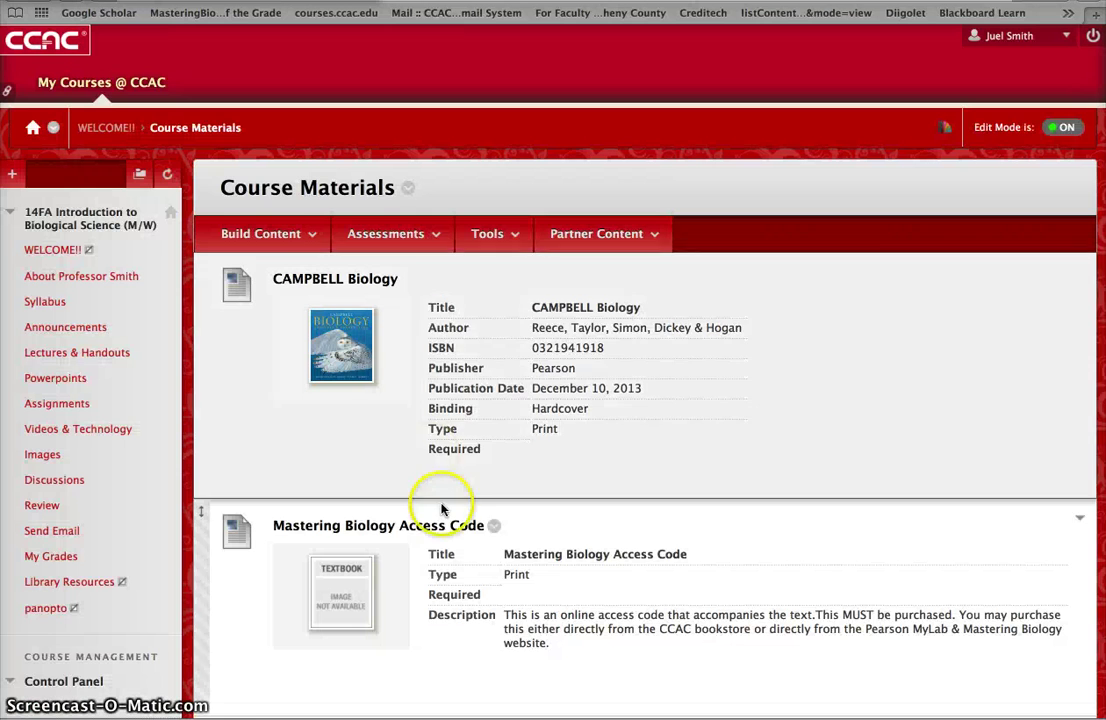
{"action": "scroll", "coordinate": [441, 509], "scroll_direction": "down", "scroll_amount": 3}
{"action": "scroll", "coordinate": [441, 509], "scroll_direction": "down", "scroll_amount": 1}
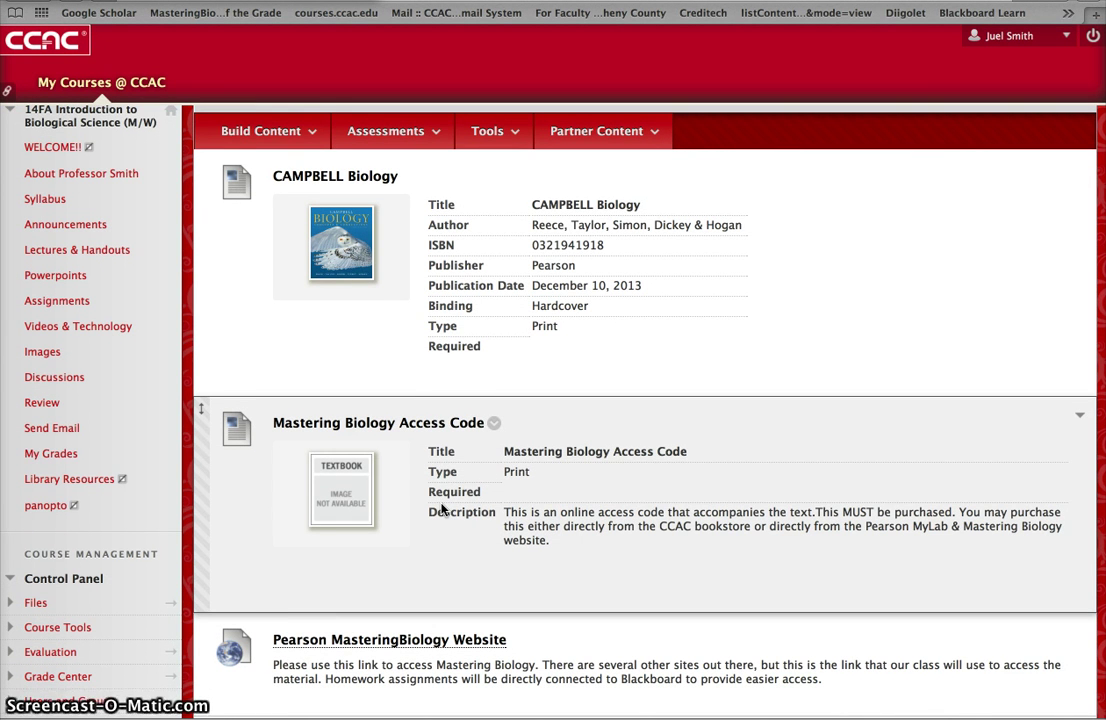
{"action": "scroll", "coordinate": [441, 509], "scroll_direction": "down", "scroll_amount": 1}
{"action": "scroll", "coordinate": [441, 509], "scroll_direction": "down", "scroll_amount": 1}
{"action": "scroll", "coordinate": [441, 509], "scroll_direction": "down", "scroll_amount": 1}
{"action": "scroll", "coordinate": [441, 509], "scroll_direction": "up", "scroll_amount": 2}
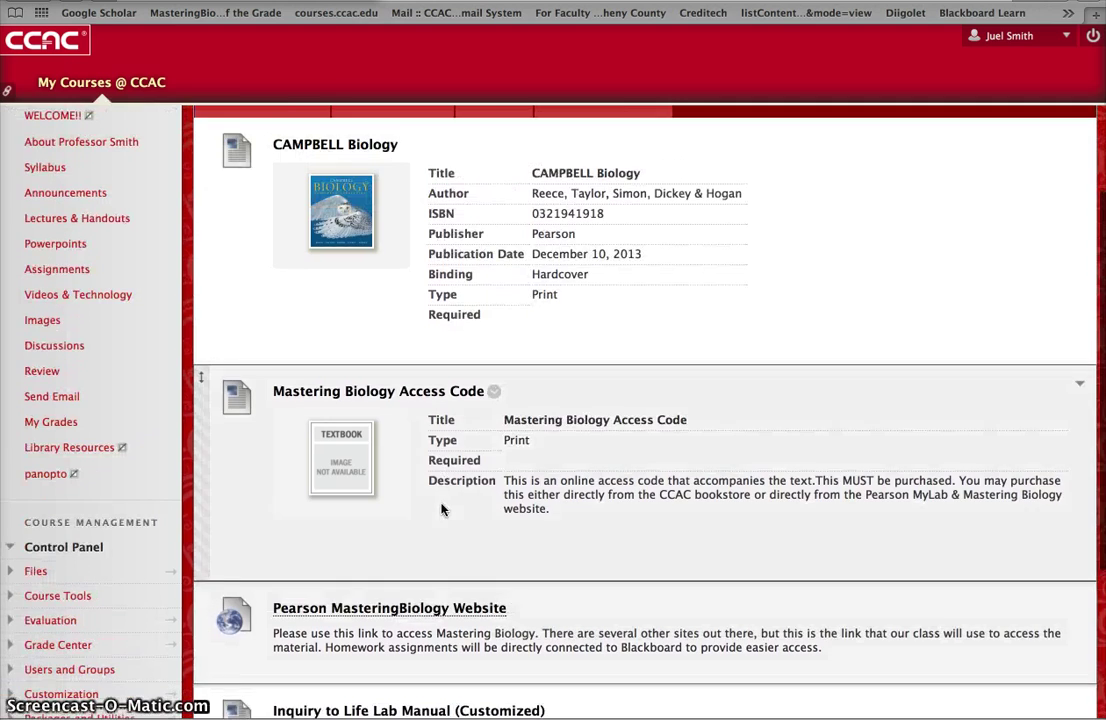
{"action": "scroll", "coordinate": [441, 509], "scroll_direction": "down", "scroll_amount": 5}
{"action": "left_click", "coordinate": [335, 352]}
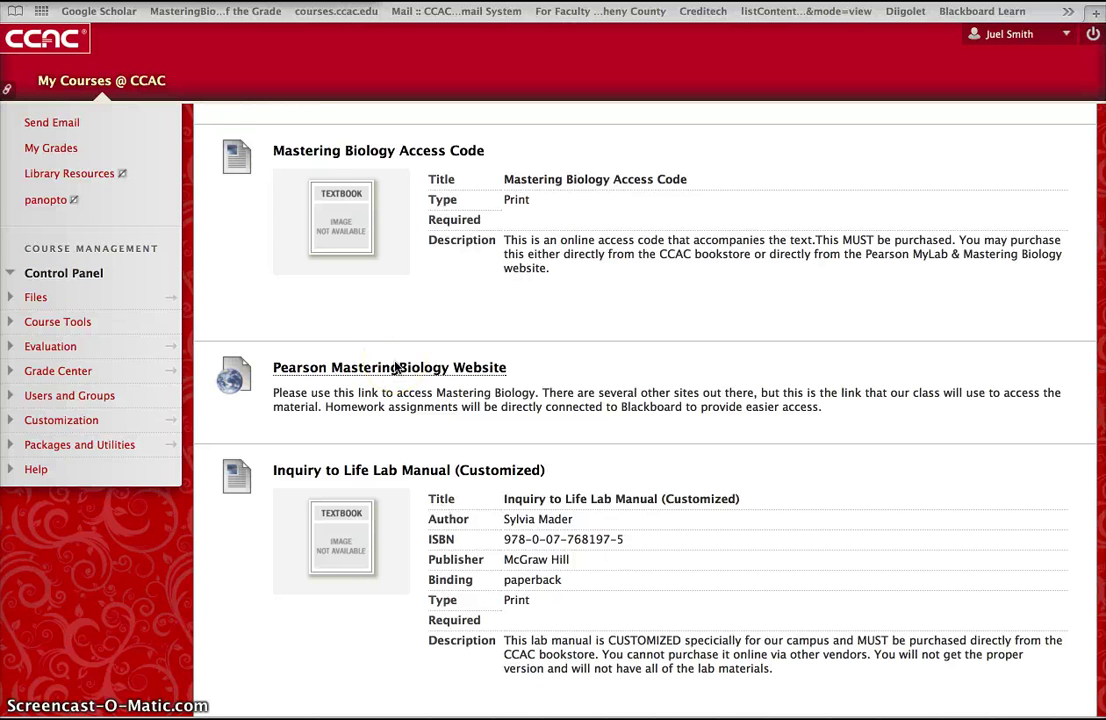
{"action": "left_click", "coordinate": [397, 369]}
{"action": "scroll", "coordinate": [415, 370], "scroll_direction": "up", "scroll_amount": 2}
{"action": "scroll", "coordinate": [415, 370], "scroll_direction": "up", "scroll_amount": 4}
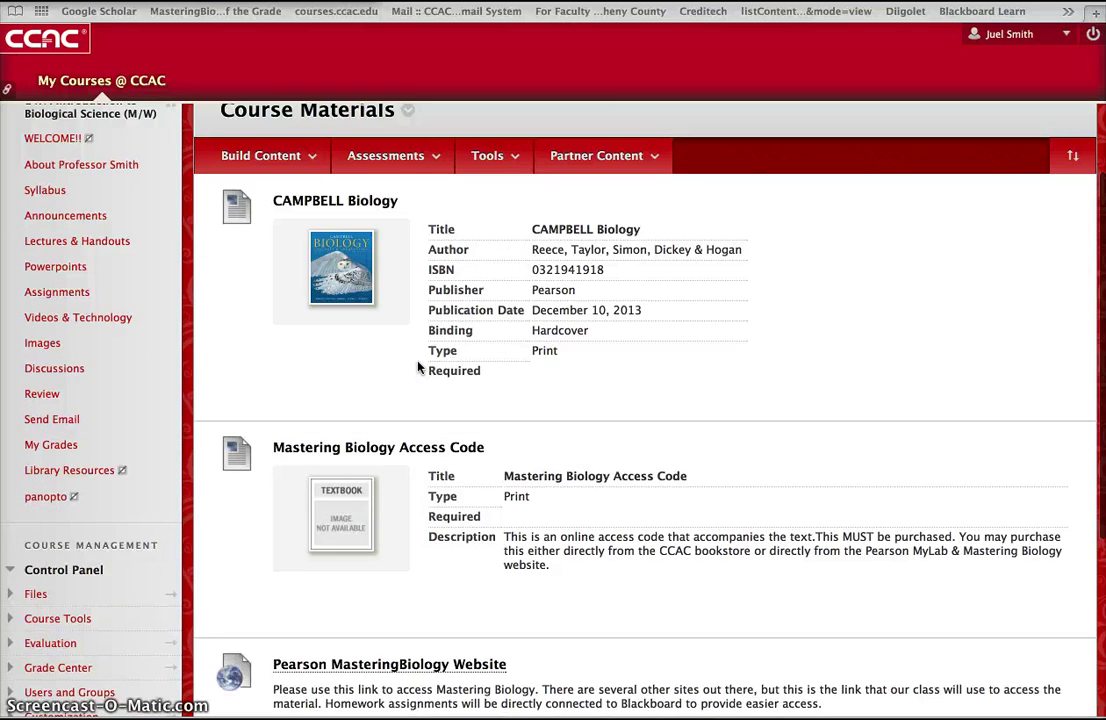
{"action": "scroll", "coordinate": [418, 368], "scroll_direction": "down", "scroll_amount": 3}
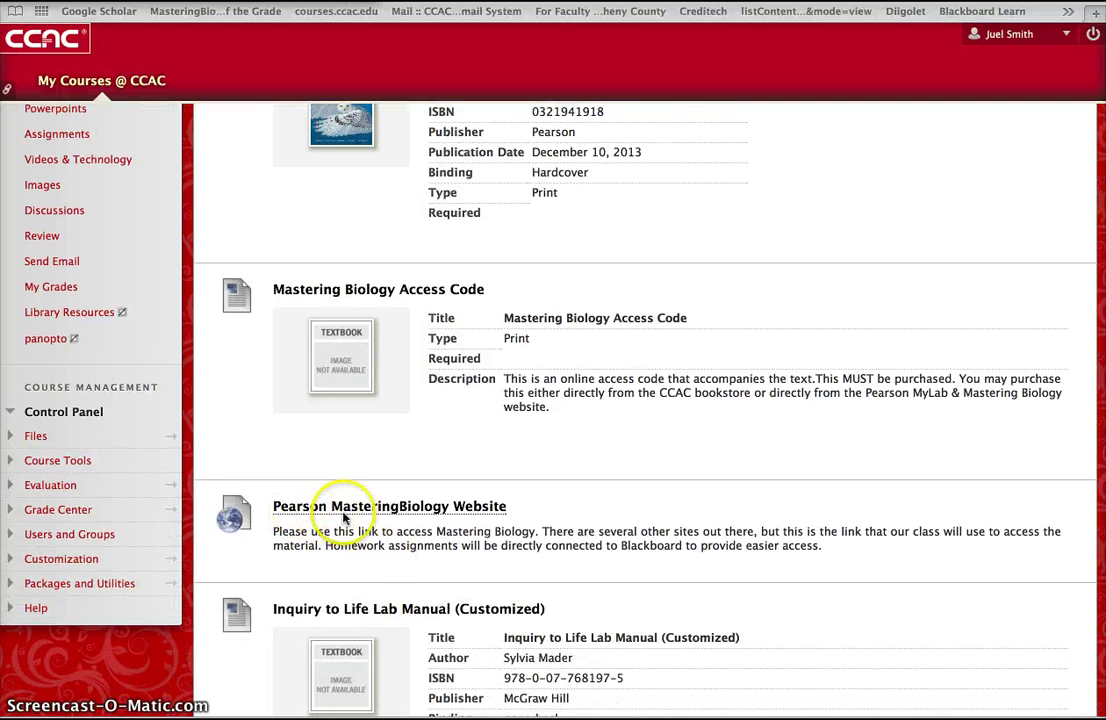
{"action": "mouse_move", "coordinate": [389, 664]}
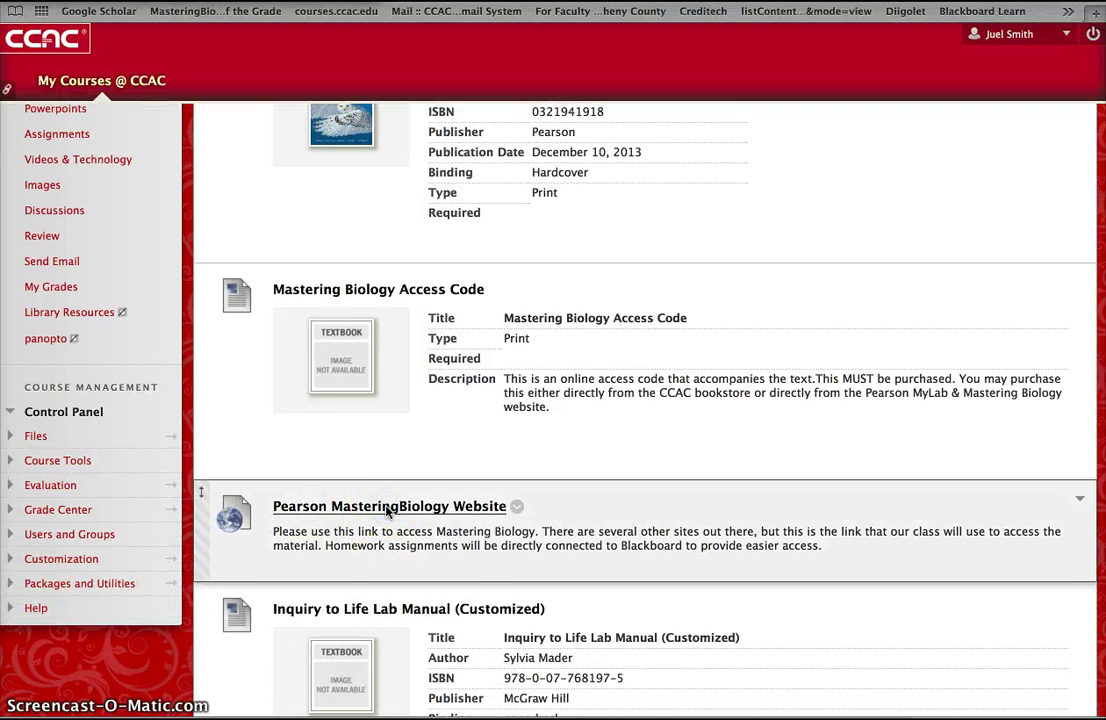
{"action": "left_click", "coordinate": [388, 508]}
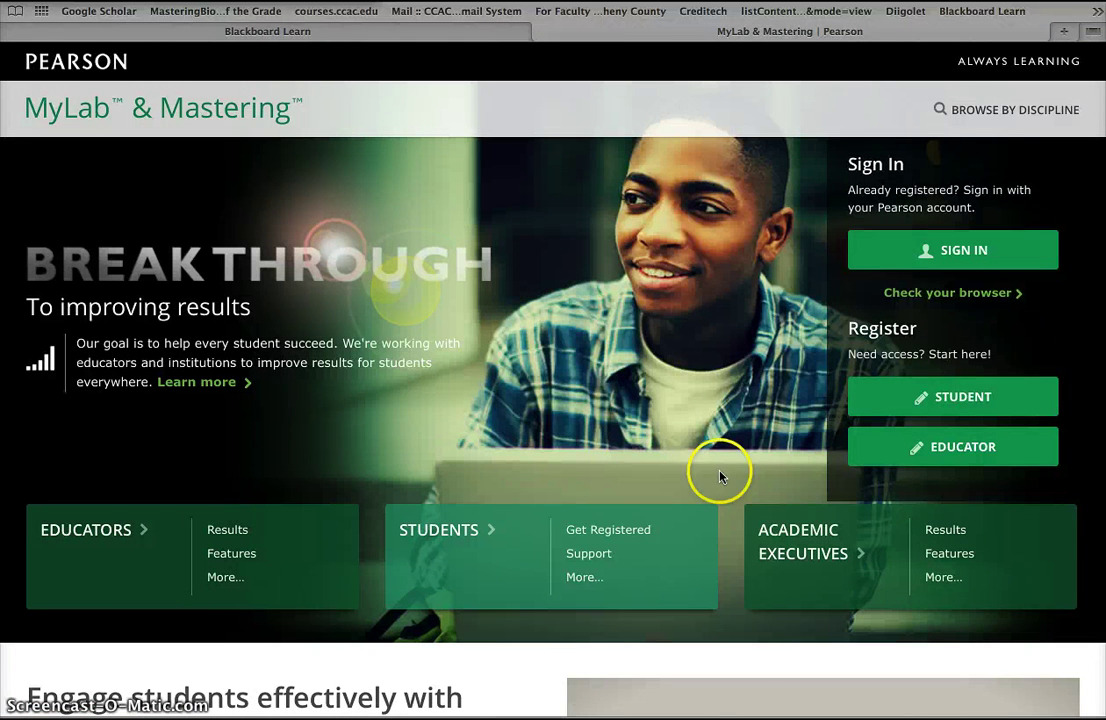
Step: Choose Register as a student and proceed with a course ID
{"action": "left_click", "coordinate": [920, 397]}
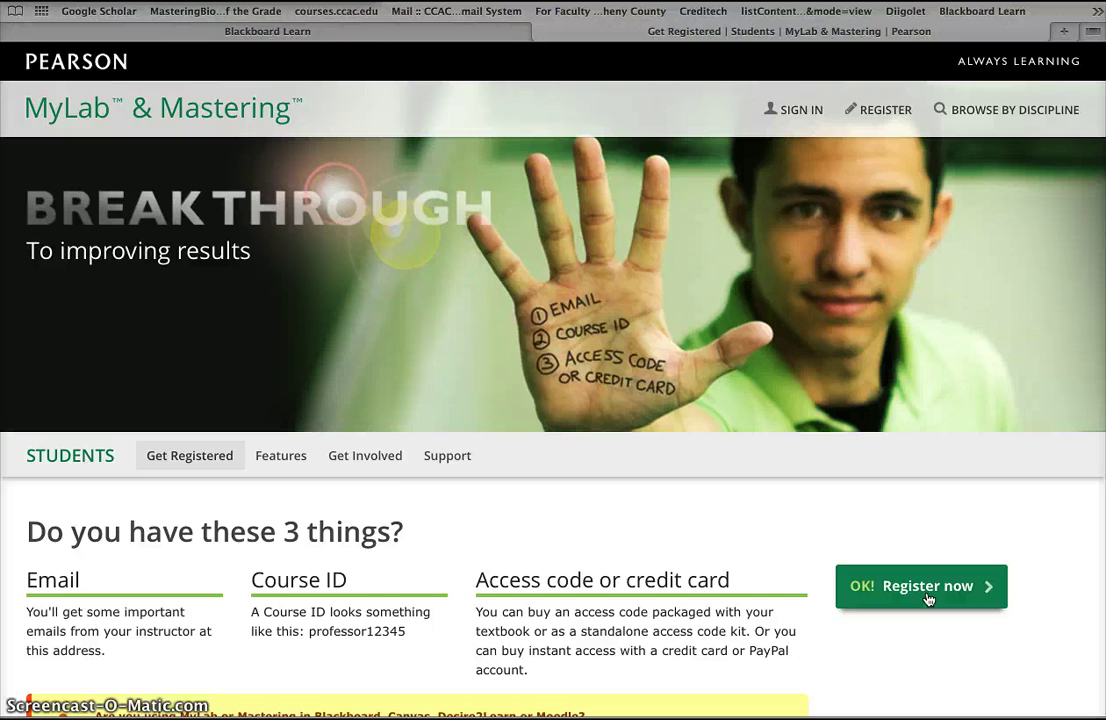
{"action": "left_click", "coordinate": [928, 588]}
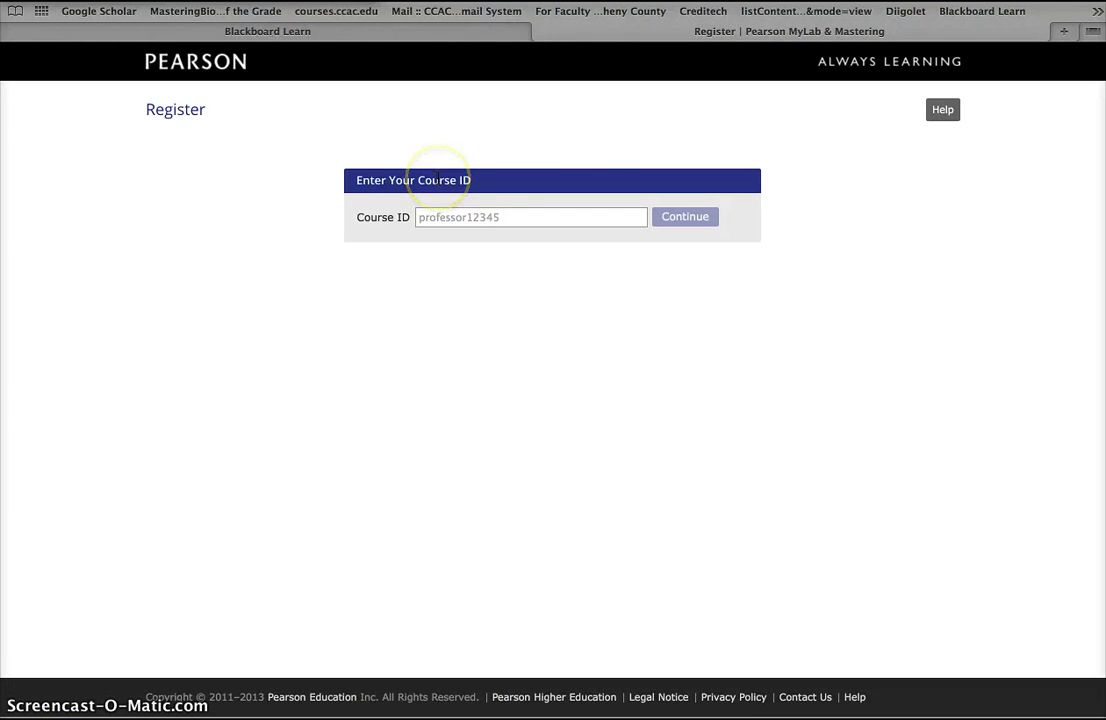
Step: Back on Blackboard's WELCOME!! page, select the Mastering Biology course ID for copying
{"action": "left_click", "coordinate": [380, 30]}
{"action": "scroll", "coordinate": [112, 135], "scroll_direction": "up", "scroll_amount": 5}
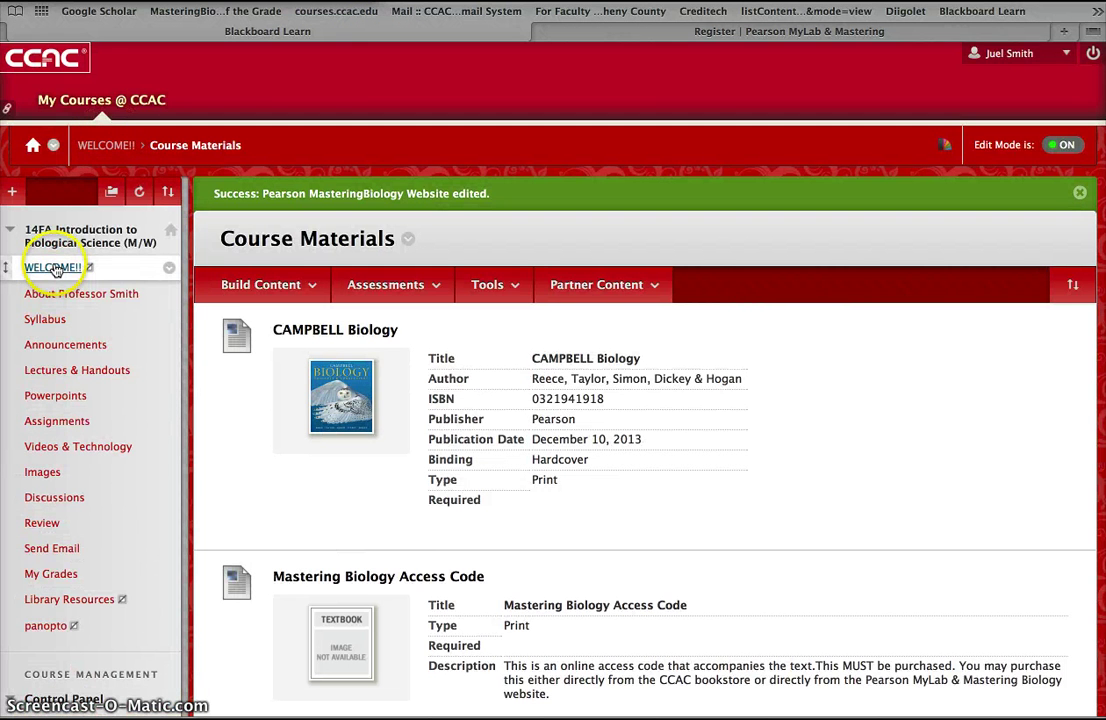
{"action": "left_click", "coordinate": [55, 270]}
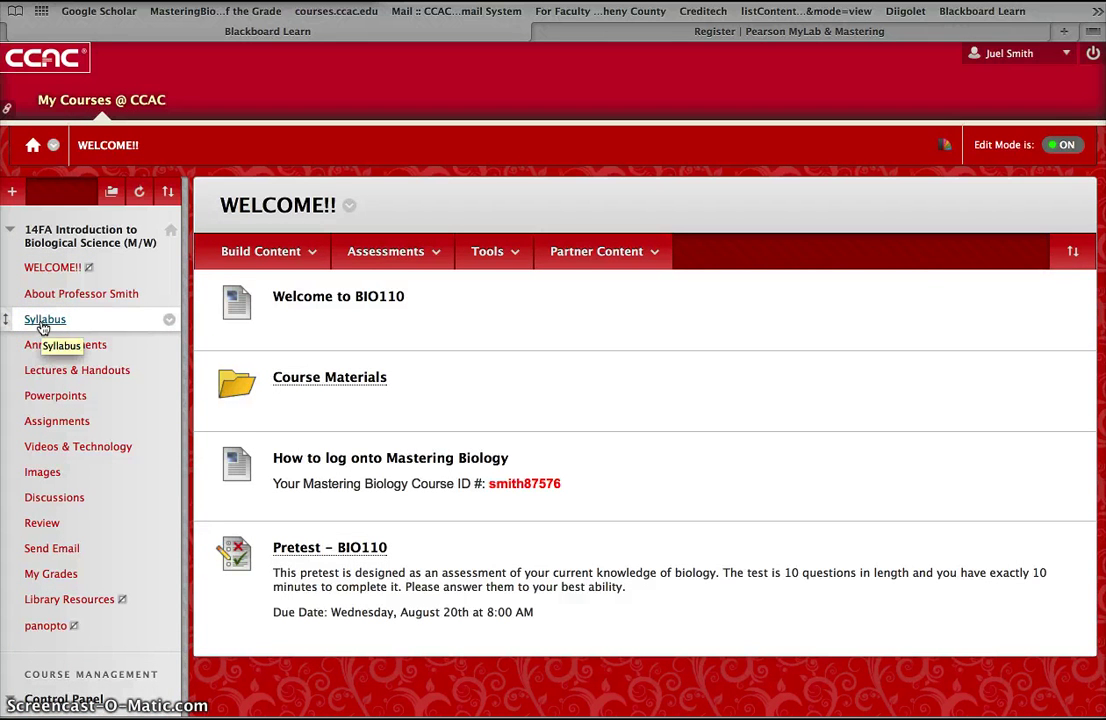
{"action": "left_click", "coordinate": [43, 329]}
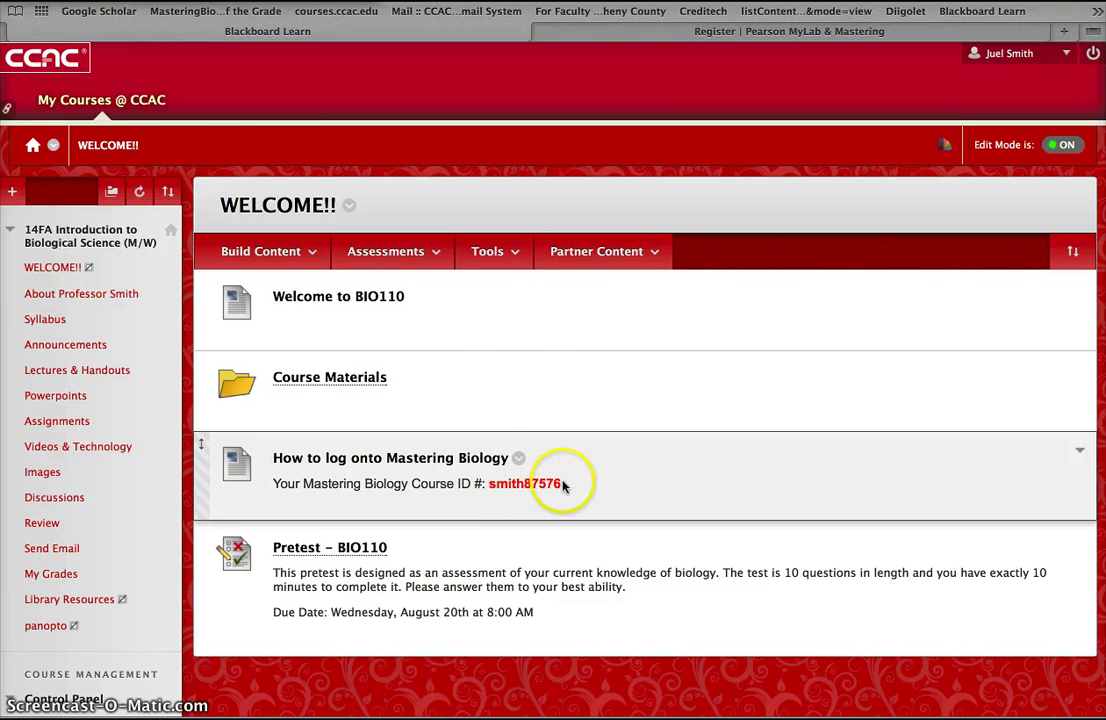
{"action": "left_click_drag", "start_coordinate": [562, 485], "coordinate": [491, 483]}
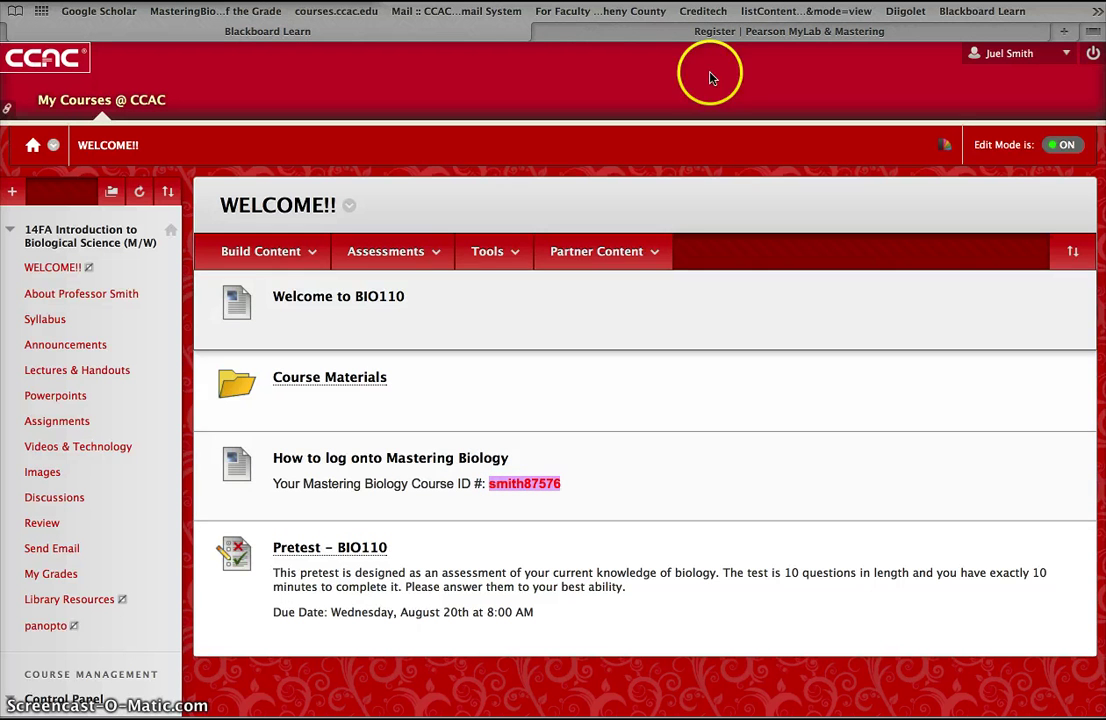
{"action": "right_click", "coordinate": [726, 33]}
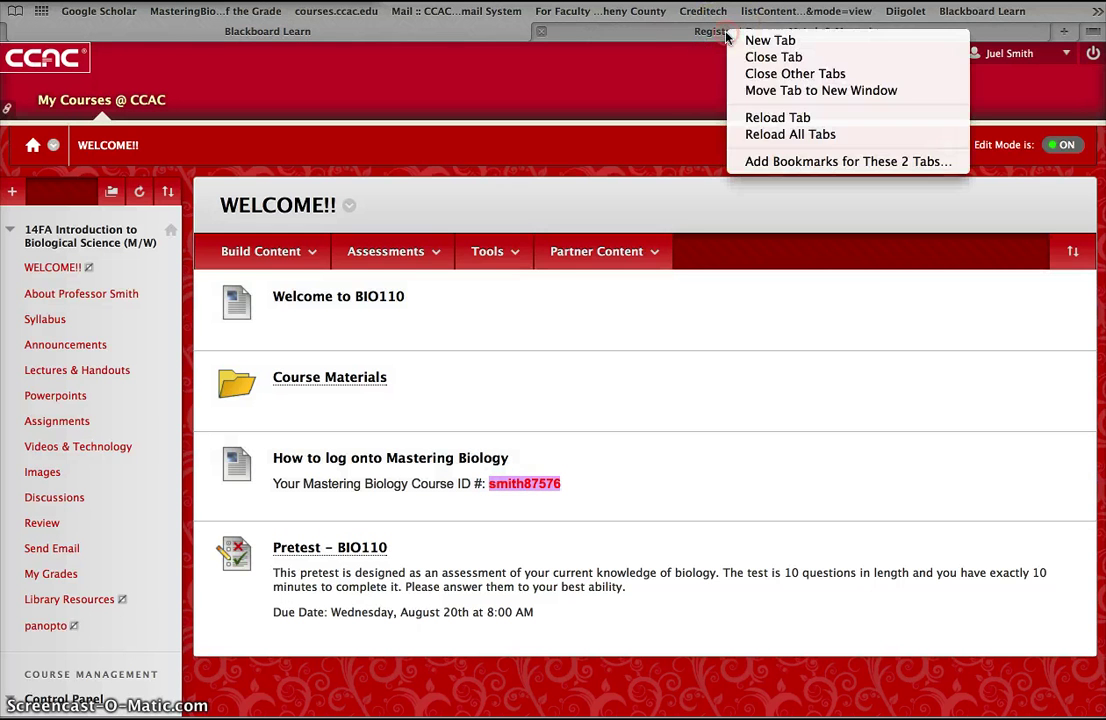
Step: Enter the Mastering Biology course ID and continue to find course BIO110-BC01 FA14
{"action": "left_click", "coordinate": [715, 33]}
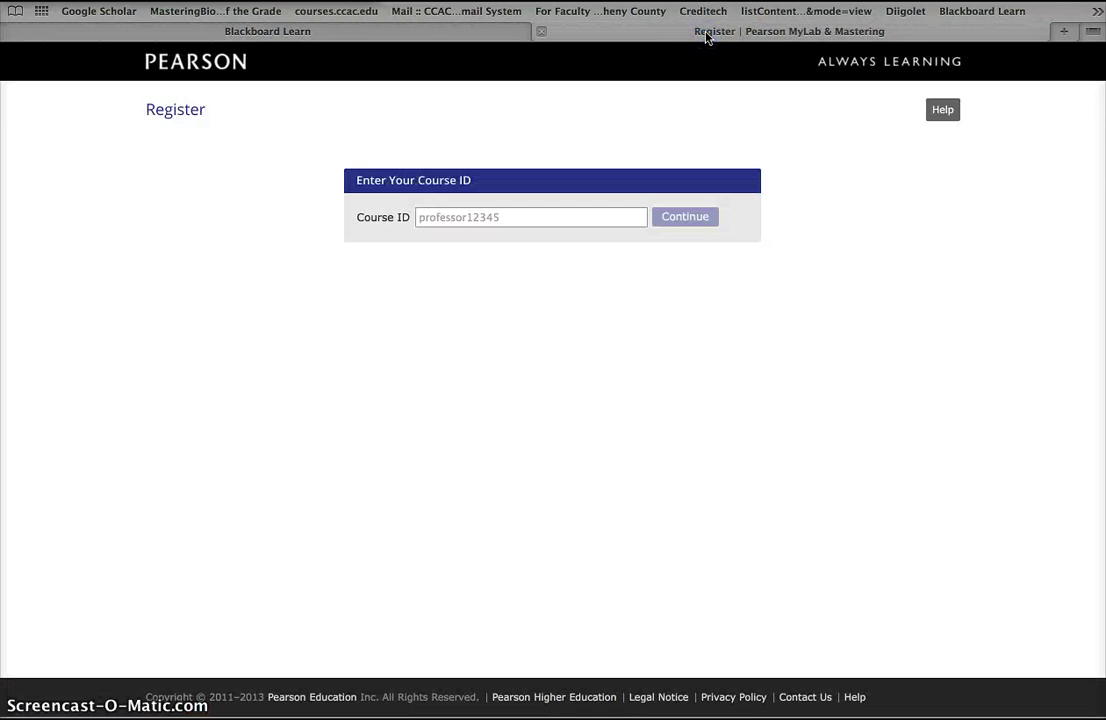
{"action": "left_click", "coordinate": [554, 210]}
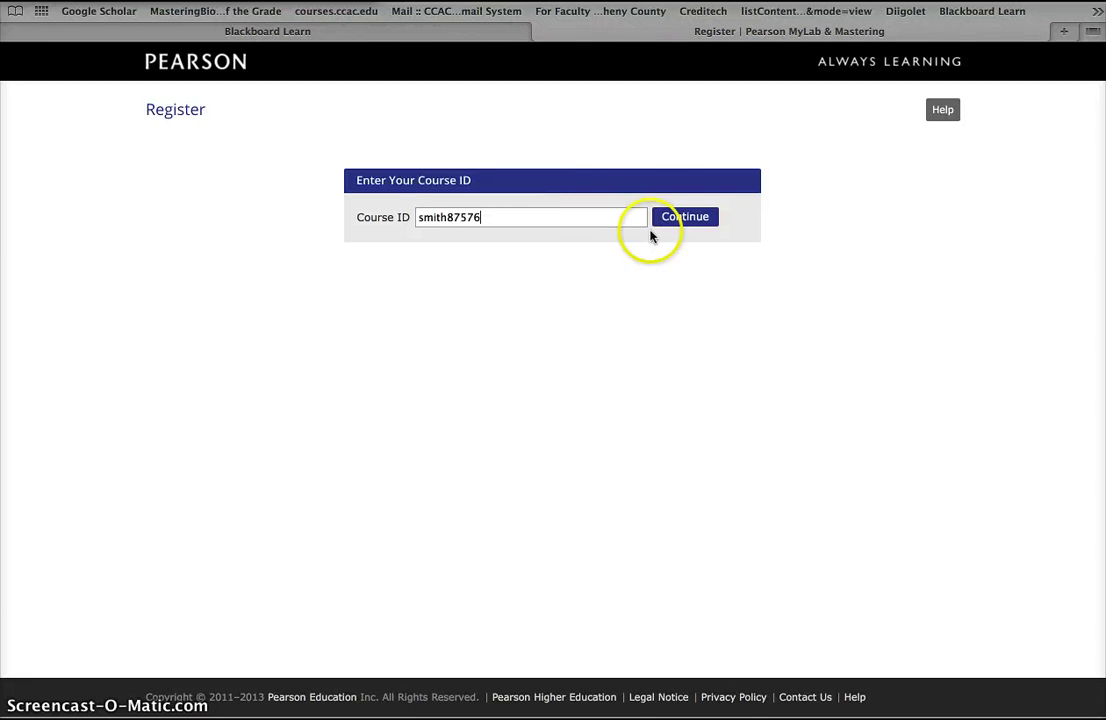
{"action": "left_click", "coordinate": [686, 218]}
{"action": "left_click", "coordinate": [686, 218]}
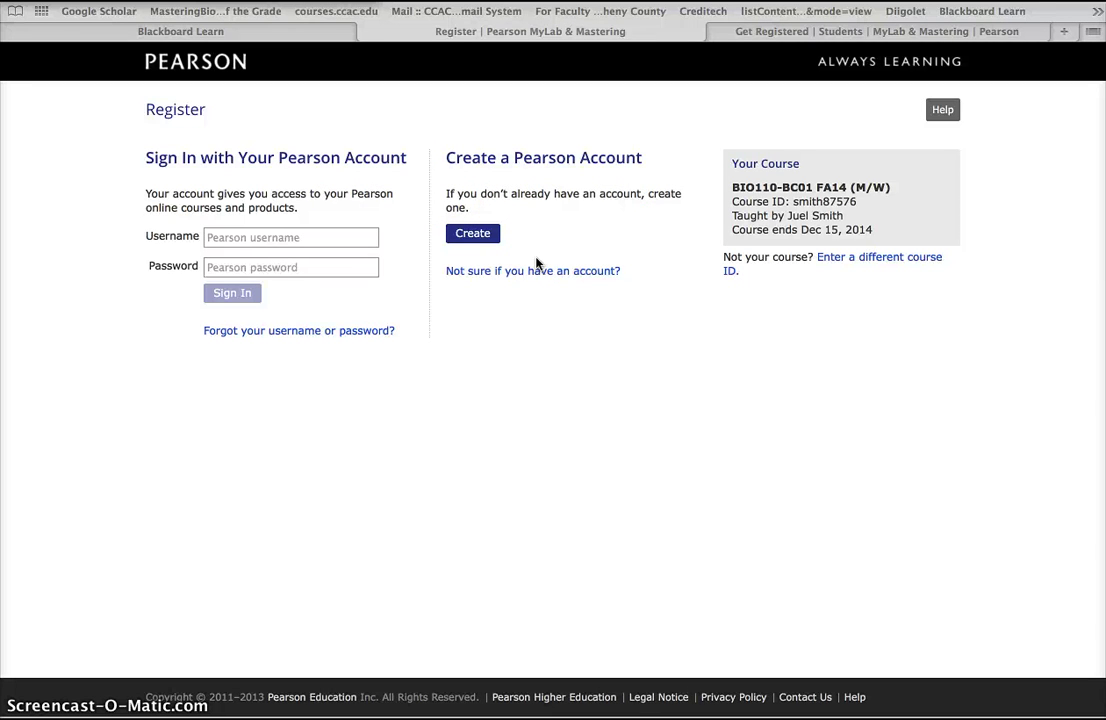
Step: Enter the account e-mail address and a username with an underscore instead of a space
{"action": "left_click", "coordinate": [467, 236]}
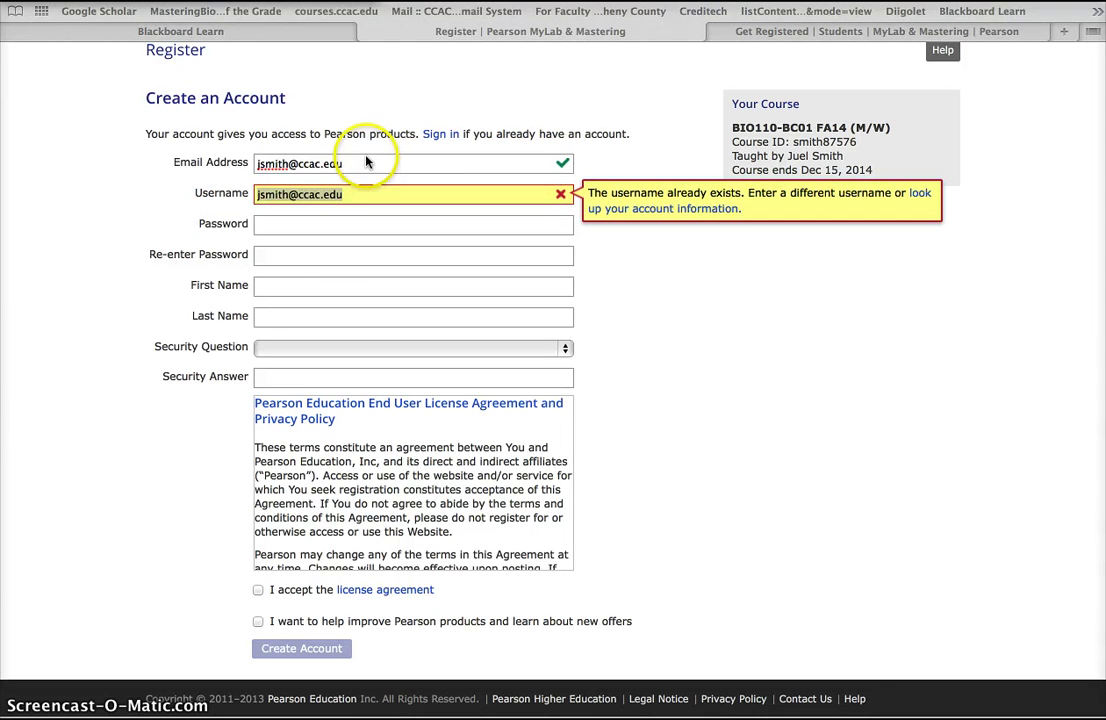
{"action": "key", "text": "shift+Tab"}
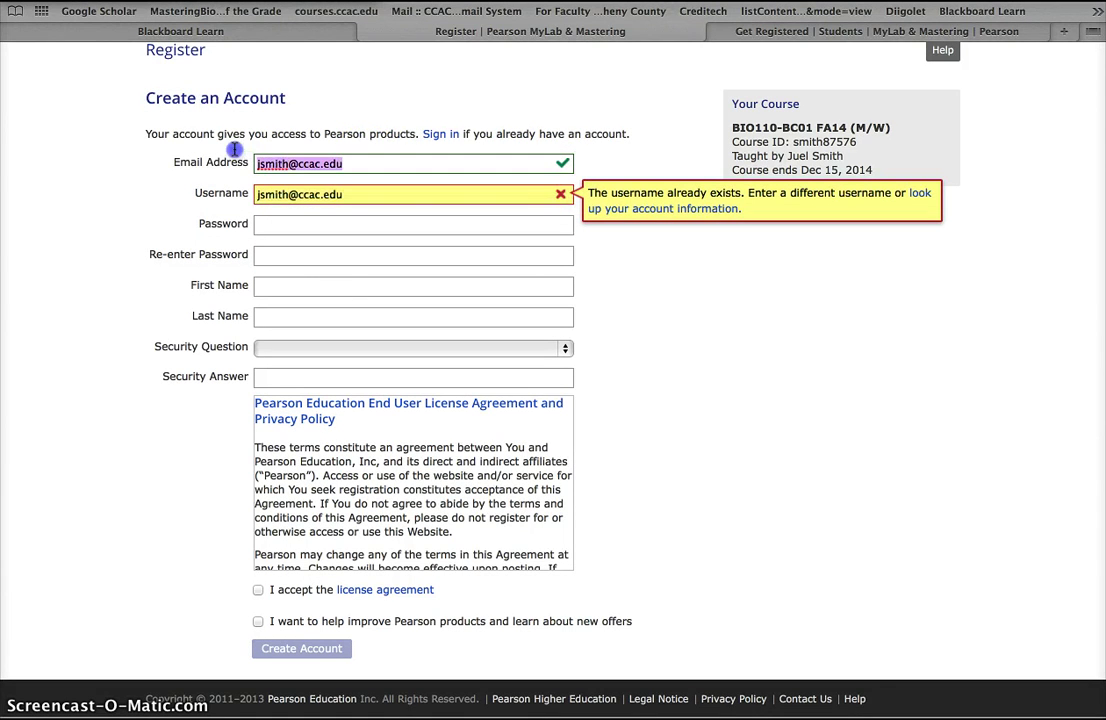
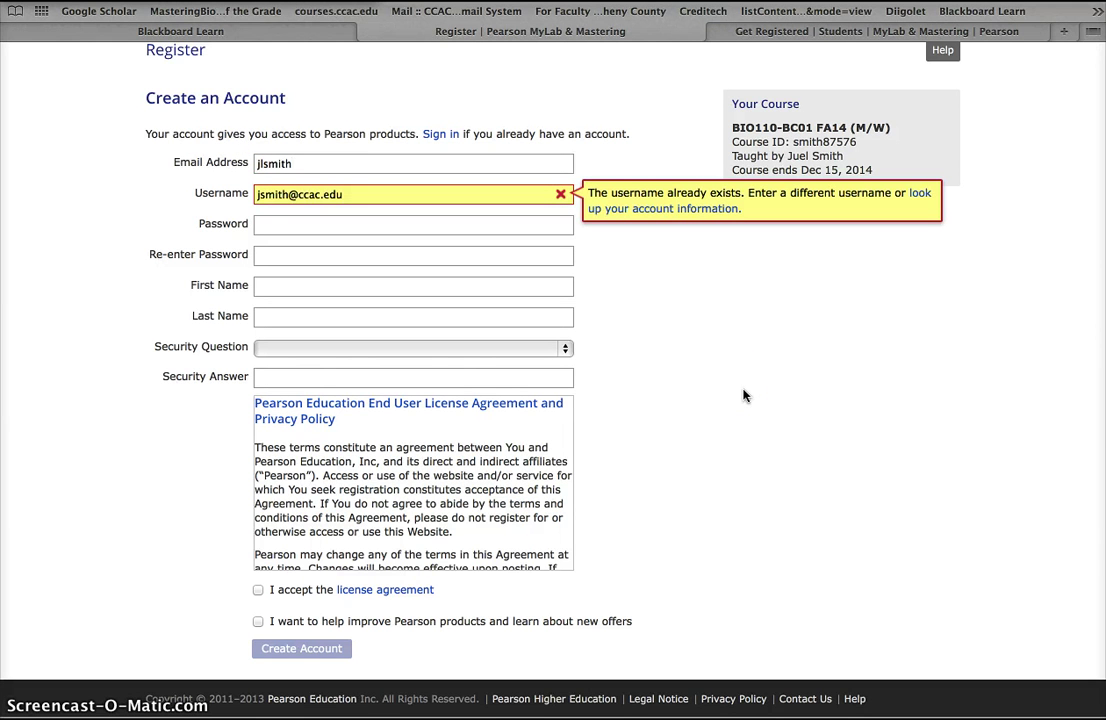
{"action": "key", "text": "Tab"}
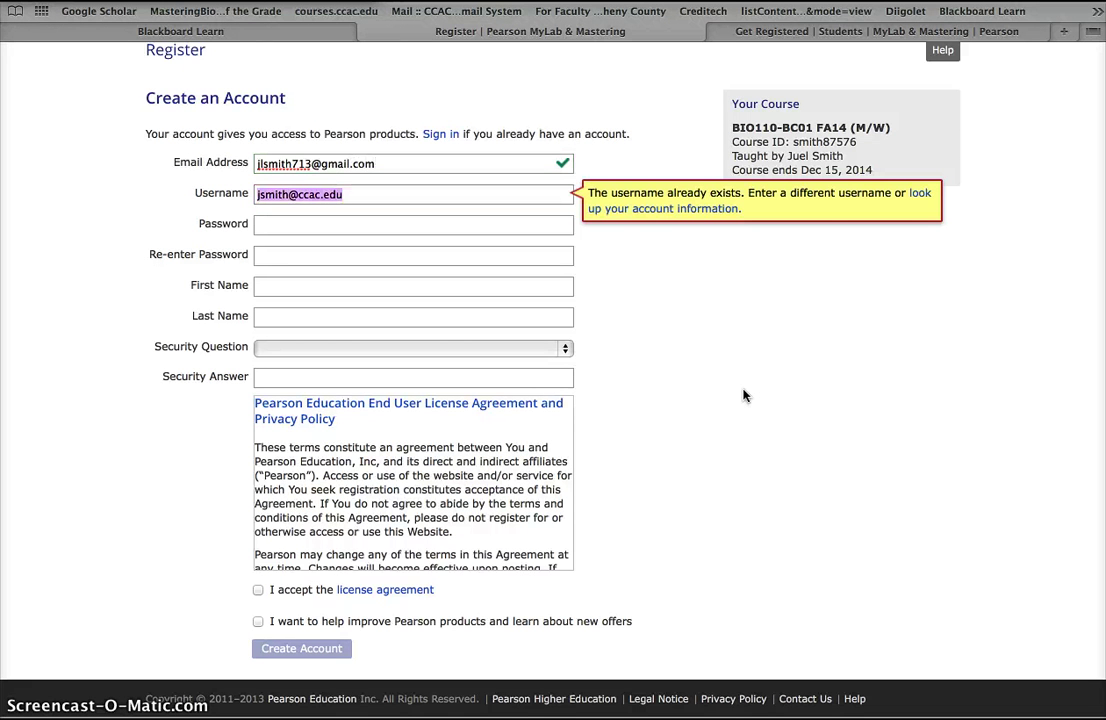
{"action": "type", "text": "prof "}
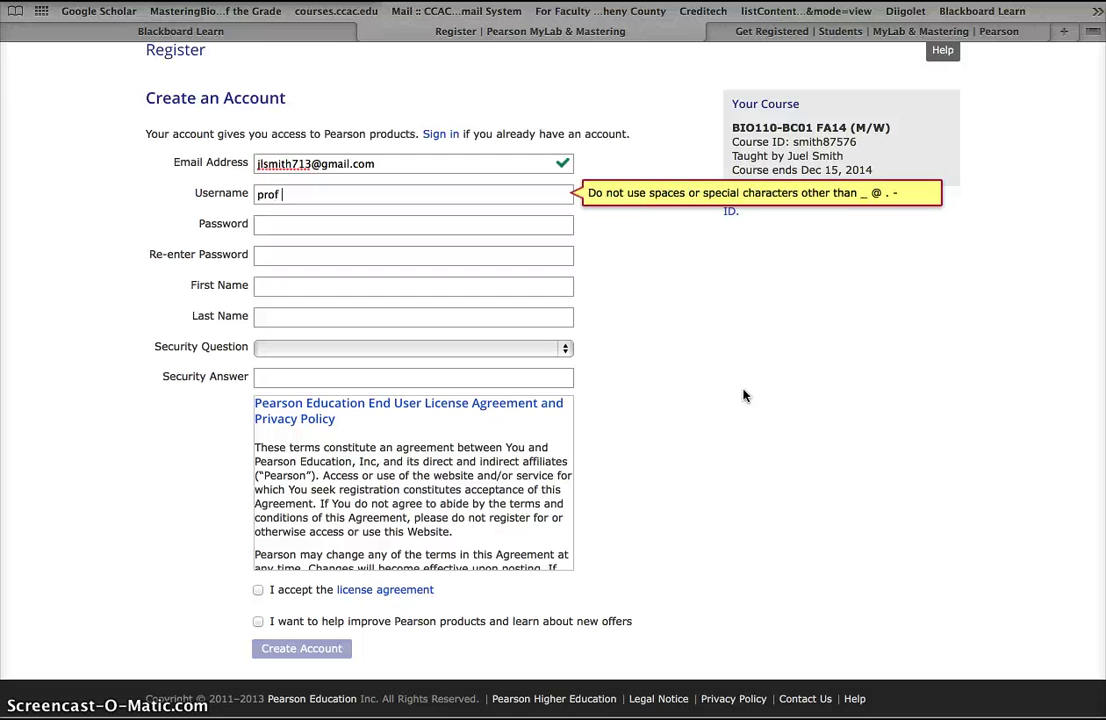
{"action": "type", "text": "smith"}
{"action": "key", "text": "BackSpace"}
{"action": "key", "text": "BackSpace"}
{"action": "key", "text": "BackSpace"}
{"action": "key", "text": "BackSpace"}
{"action": "key", "text": "BackSpace"}
{"action": "key", "text": "BackSpace"}
{"action": "type", "text": "_sm"}
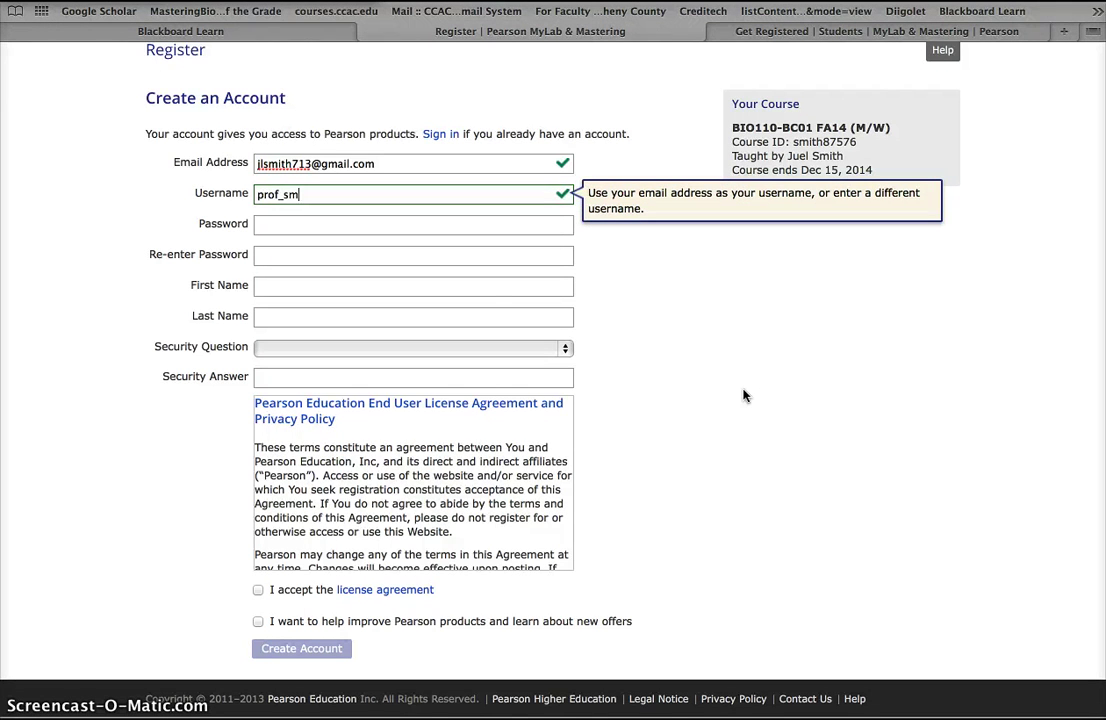
{"action": "type", "text": "ith"}
Step: Set an account password that passes all guideline checks, replacing the first invalid one
{"action": "key", "text": "Tab"}
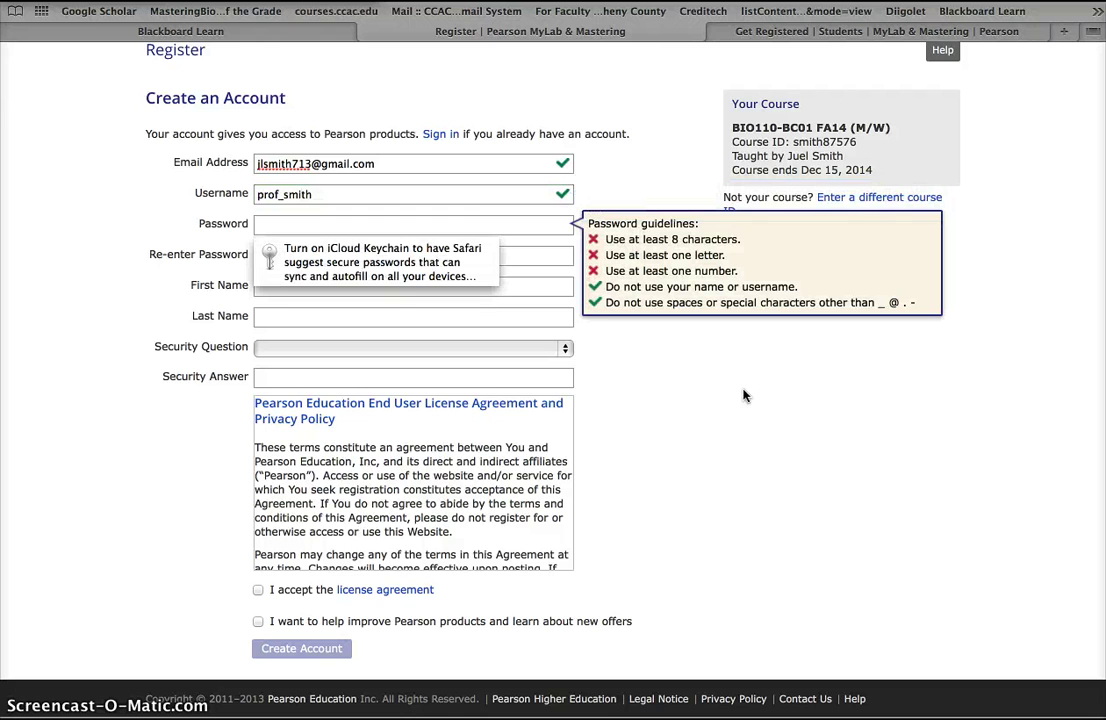
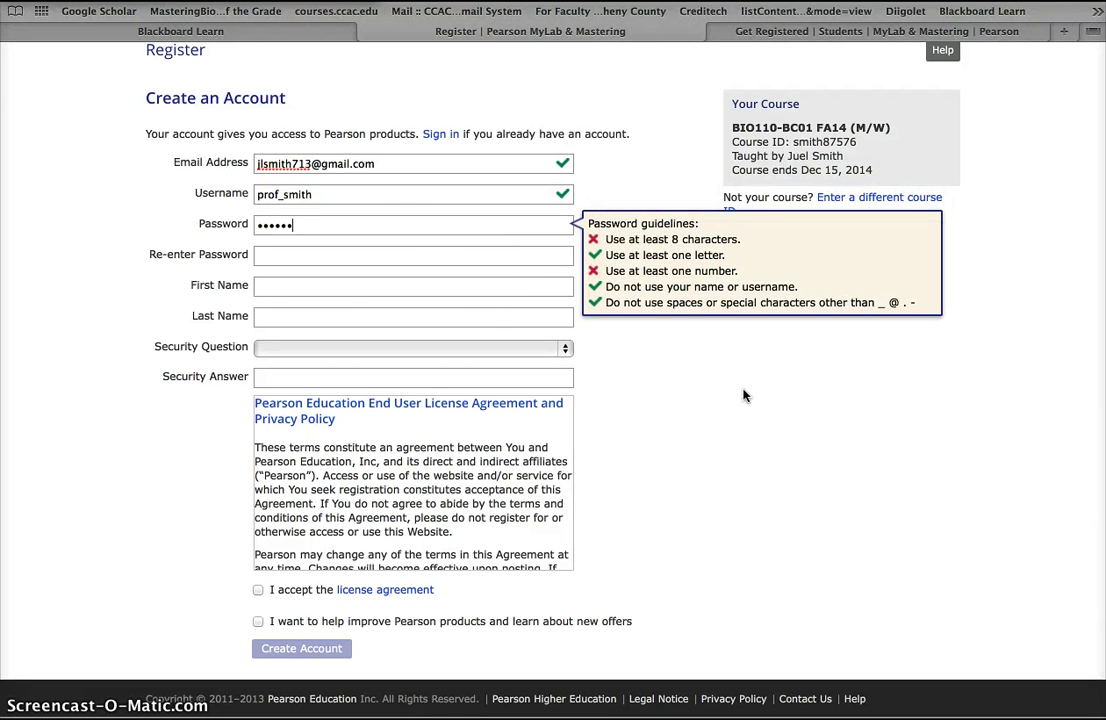
{"action": "key", "text": "Tab"}
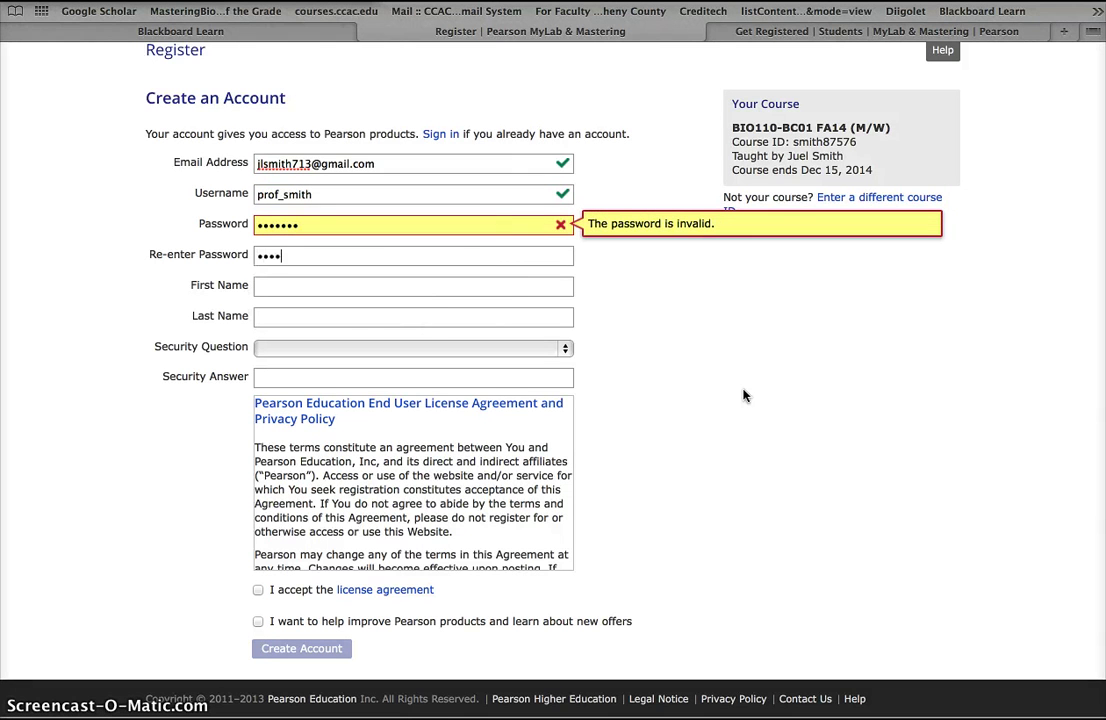
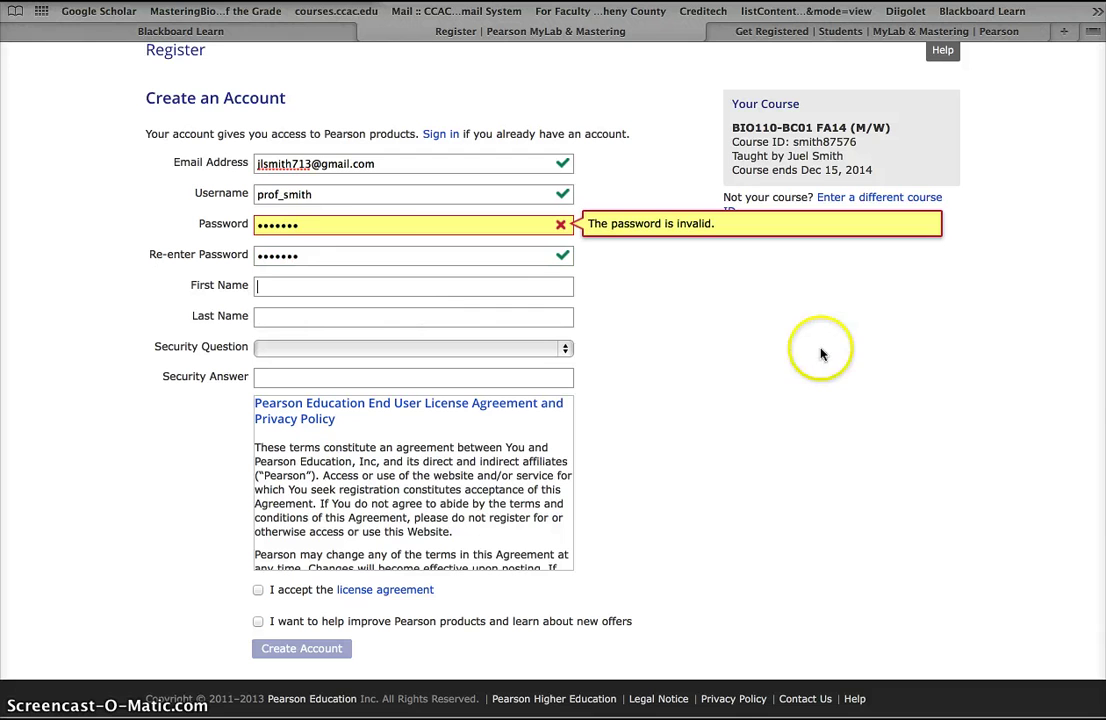
{"action": "left_click_drag", "start_coordinate": [363, 226], "coordinate": [187, 226]}
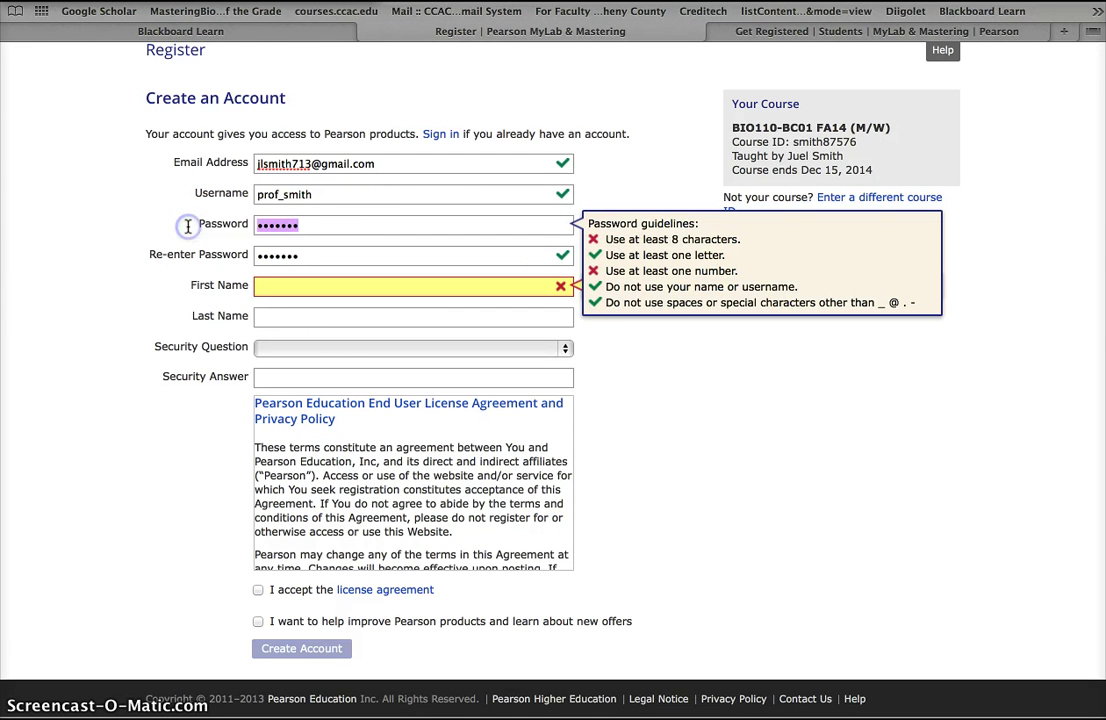
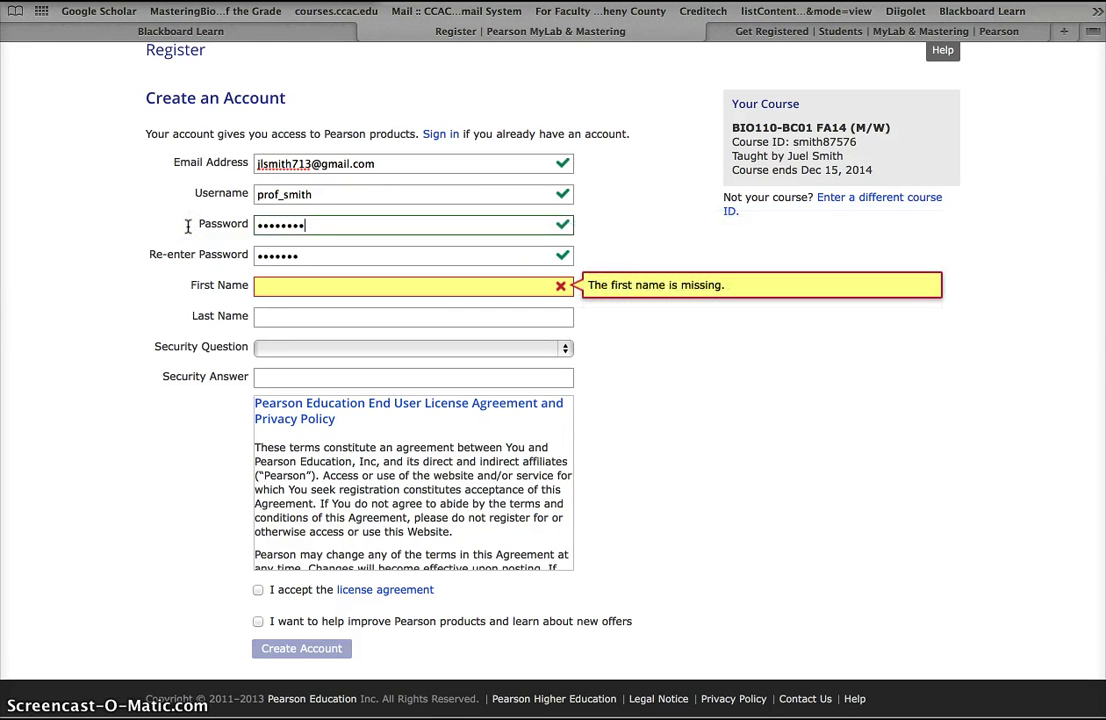
{"action": "left_click", "coordinate": [319, 257]}
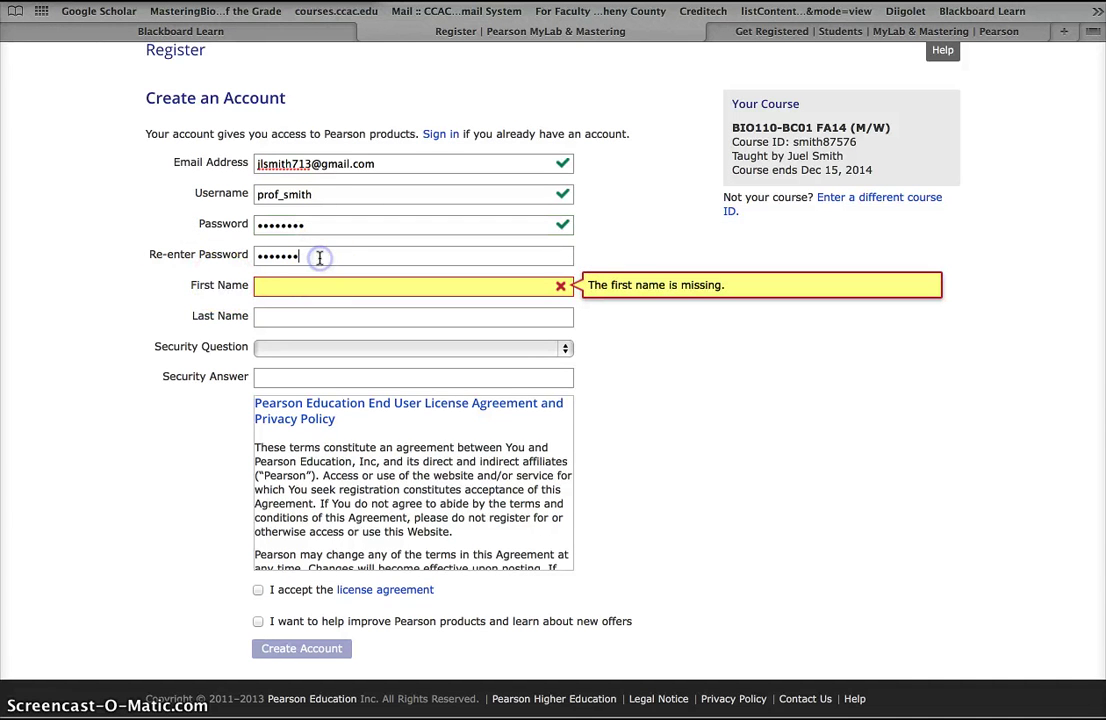
Step: Fill in the first and last names, choose a security question, and enter its answer
{"action": "type", "text": "1"}
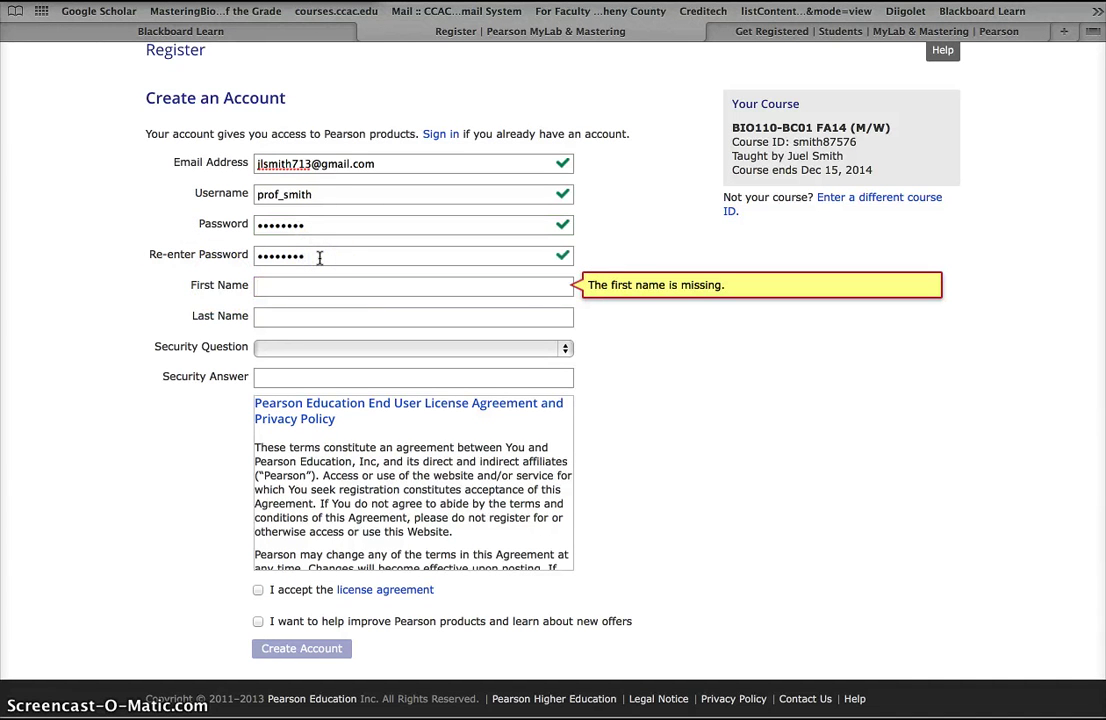
{"action": "type", "text": "juel"}
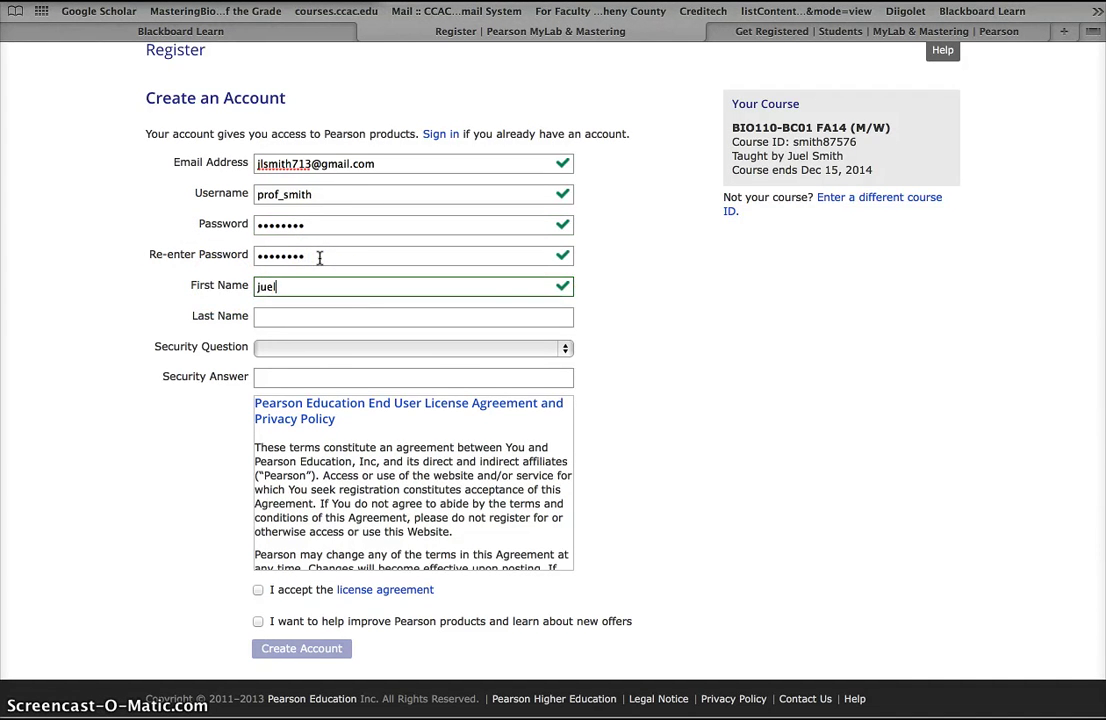
{"action": "key", "text": "Tab"}
{"action": "type", "text": "smith"}
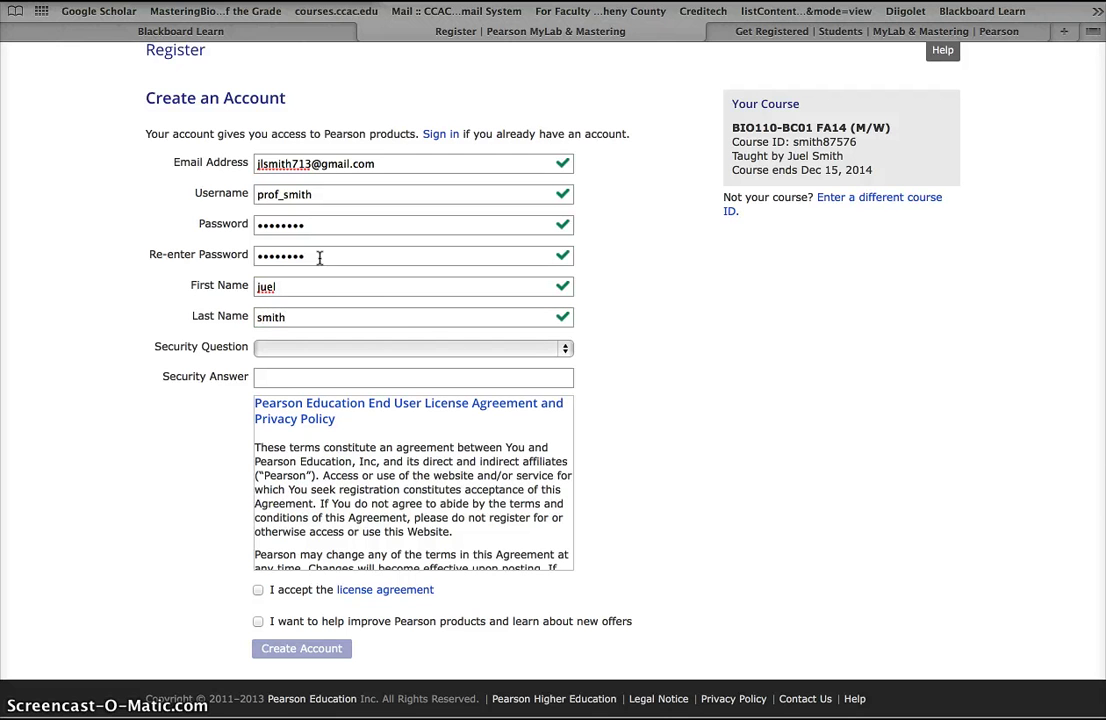
{"action": "left_click", "coordinate": [560, 348]}
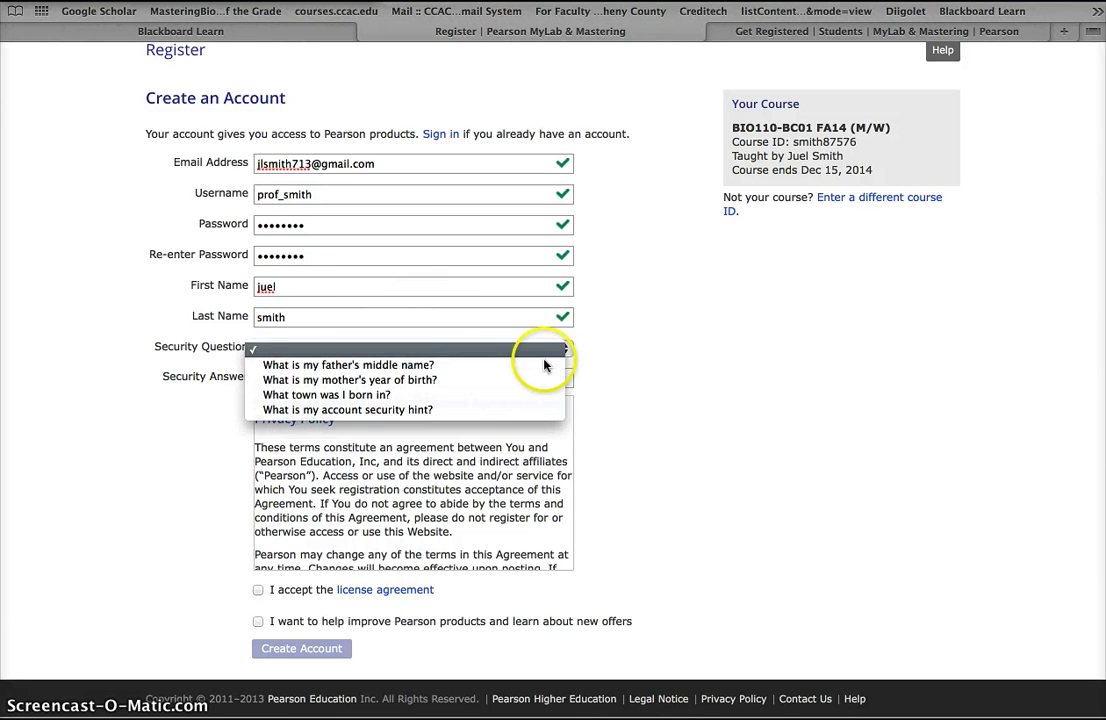
{"action": "left_click", "coordinate": [527, 411]}
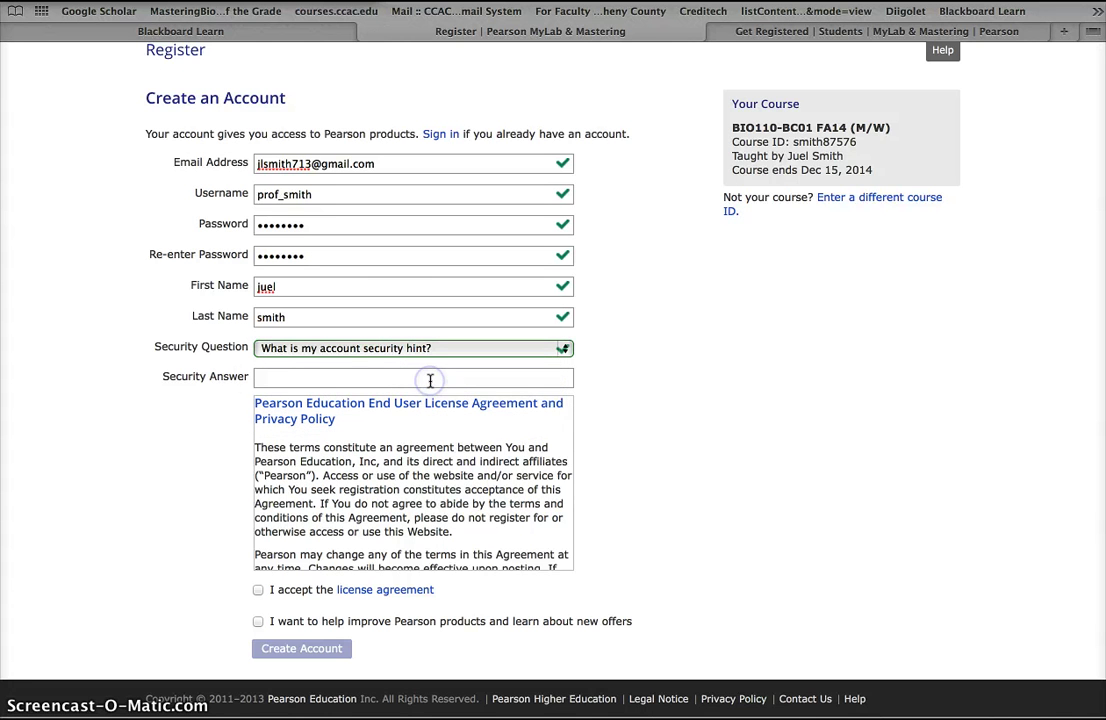
{"action": "left_click", "coordinate": [430, 380]}
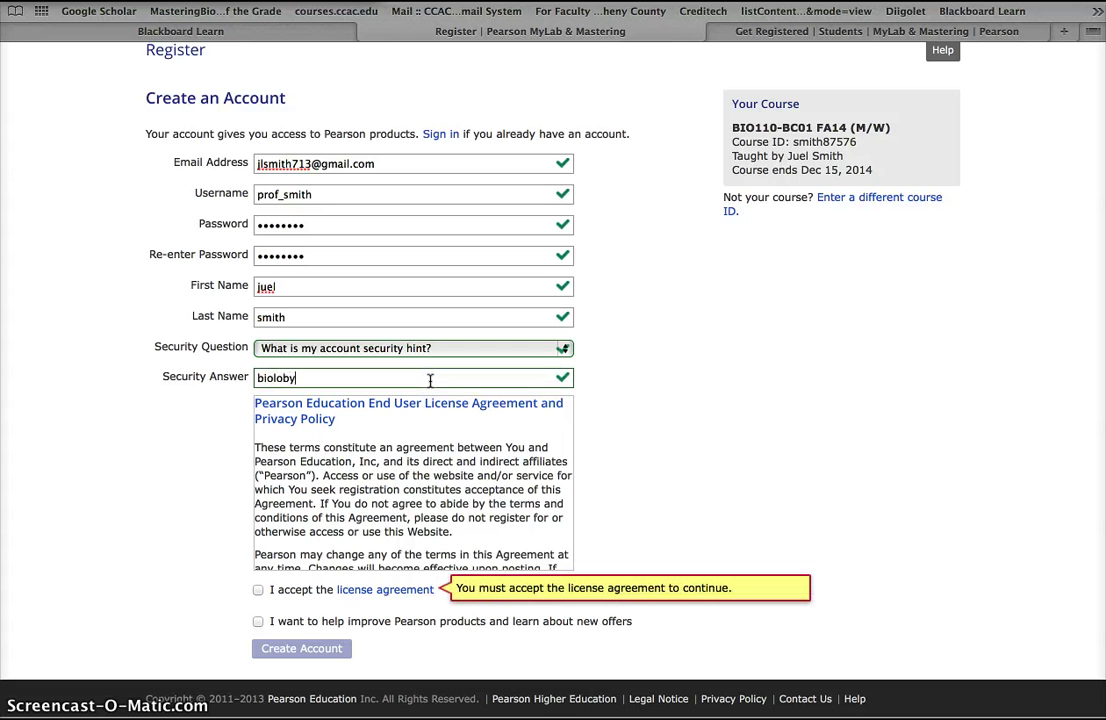
{"action": "left_click", "coordinate": [448, 388]}
Step: Accept the license agreement and create the account
{"action": "scroll", "coordinate": [448, 388], "scroll_direction": "down", "scroll_amount": 1}
{"action": "scroll", "coordinate": [445, 392], "scroll_direction": "down", "scroll_amount": 1}
{"action": "scroll", "coordinate": [441, 393], "scroll_direction": "down", "scroll_amount": 2}
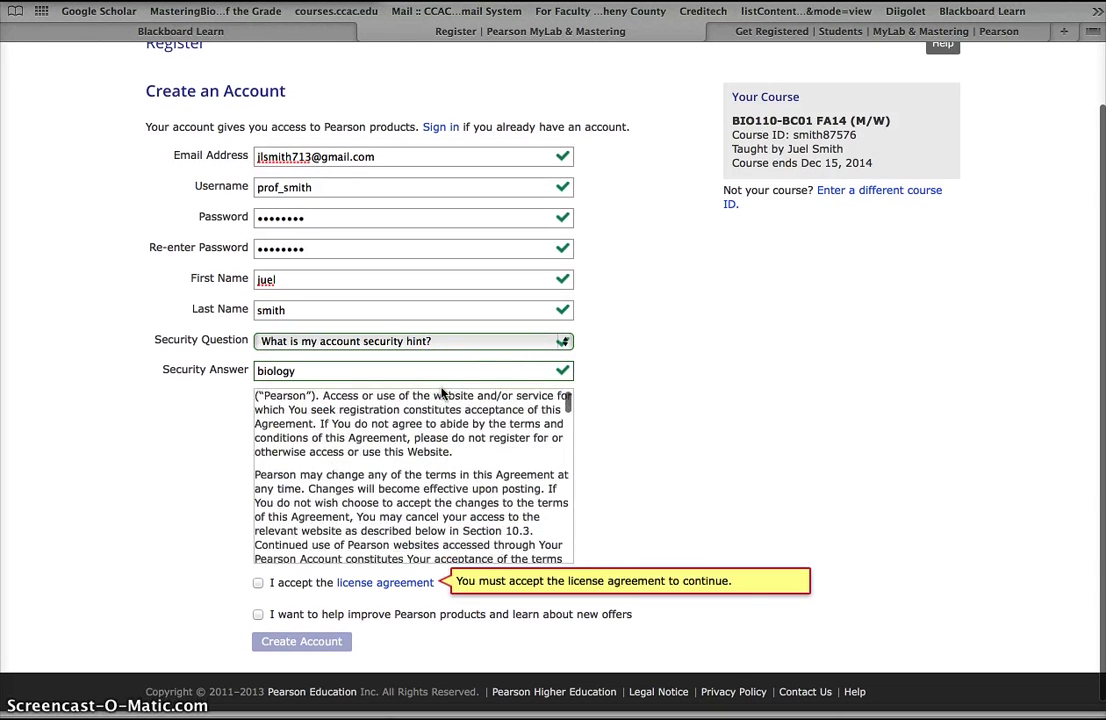
{"action": "scroll", "coordinate": [443, 388], "scroll_direction": "up", "scroll_amount": 3}
{"action": "scroll", "coordinate": [443, 388], "scroll_direction": "down", "scroll_amount": 5}
{"action": "left_click", "coordinate": [283, 510]}
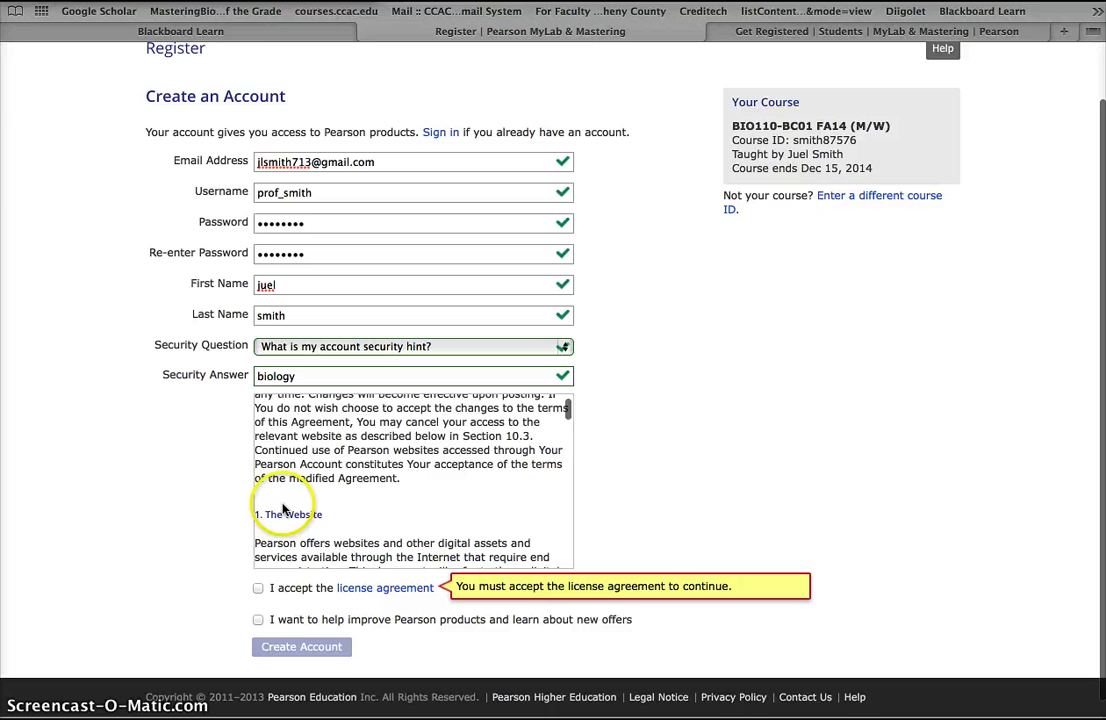
{"action": "left_click", "coordinate": [259, 590]}
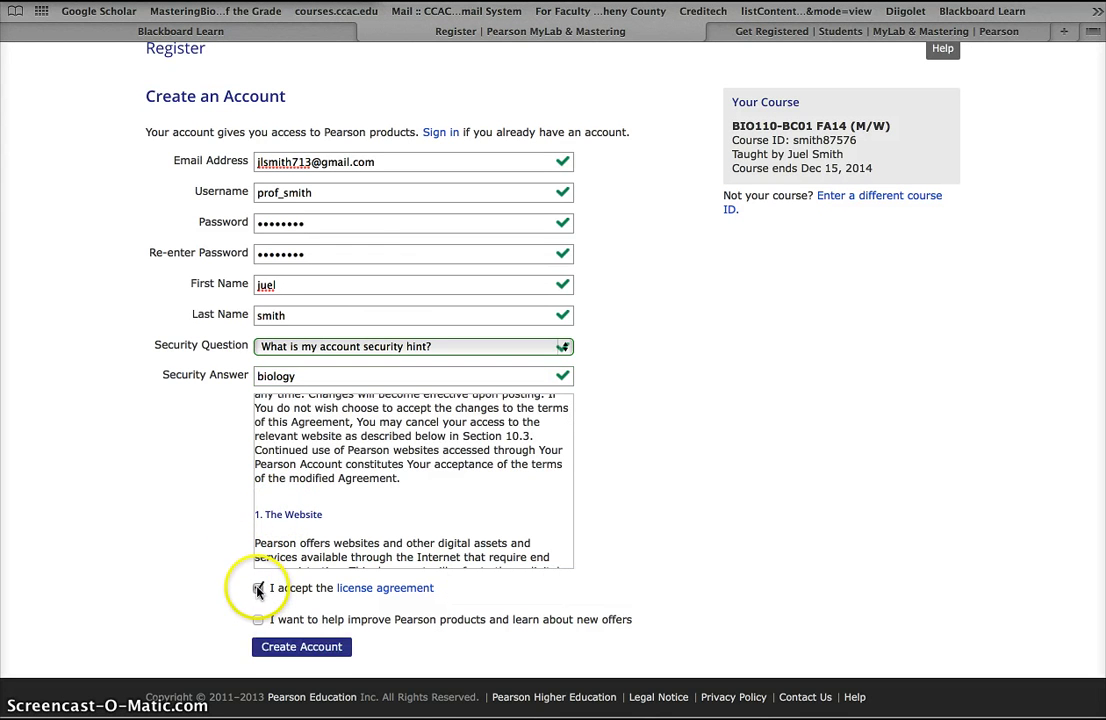
{"action": "left_click", "coordinate": [289, 648]}
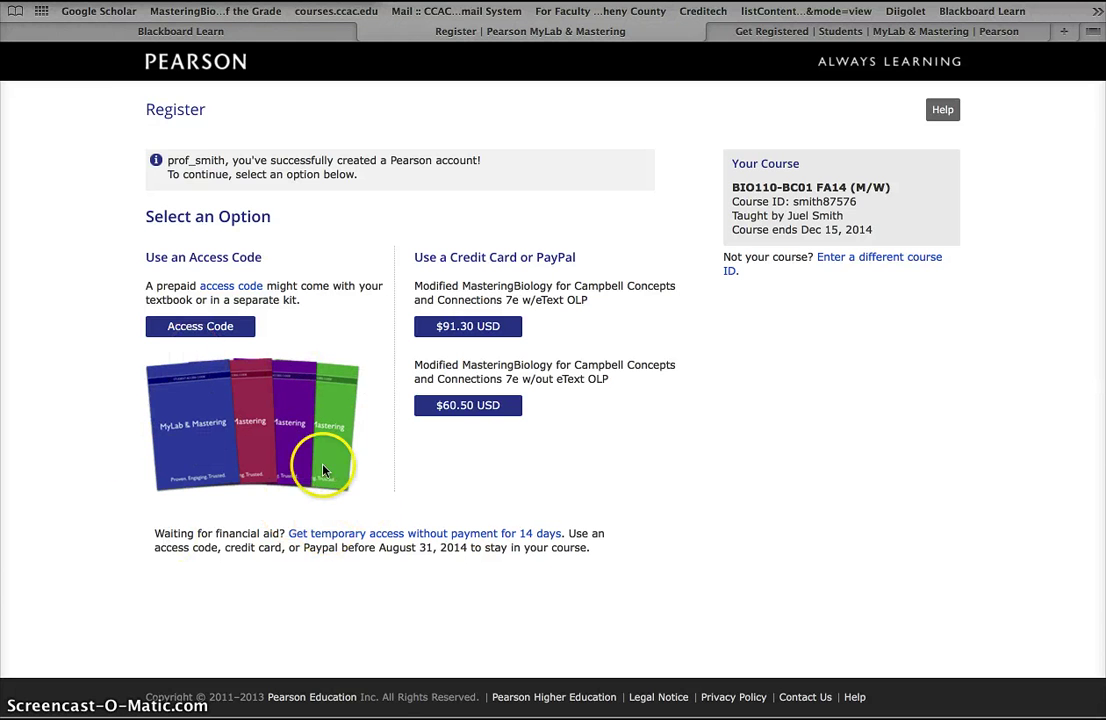
Step: Try the Access Code option, then choose the $60.50 purchase without eText
{"action": "left_click", "coordinate": [210, 337]}
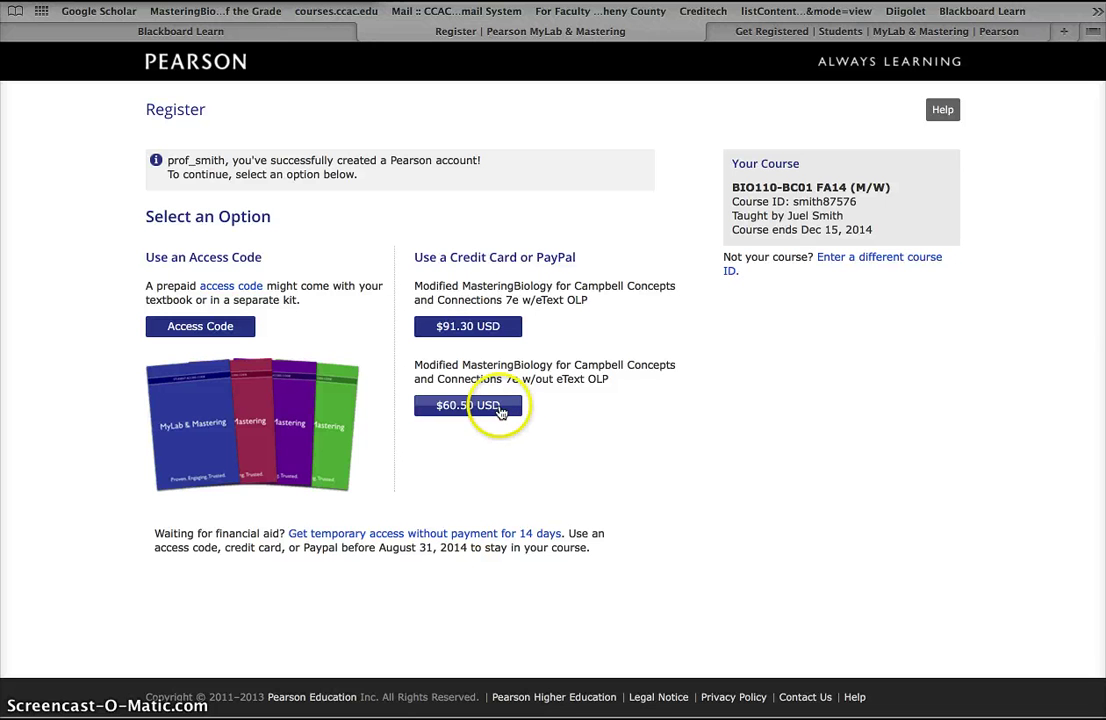
{"action": "left_click", "coordinate": [501, 413]}
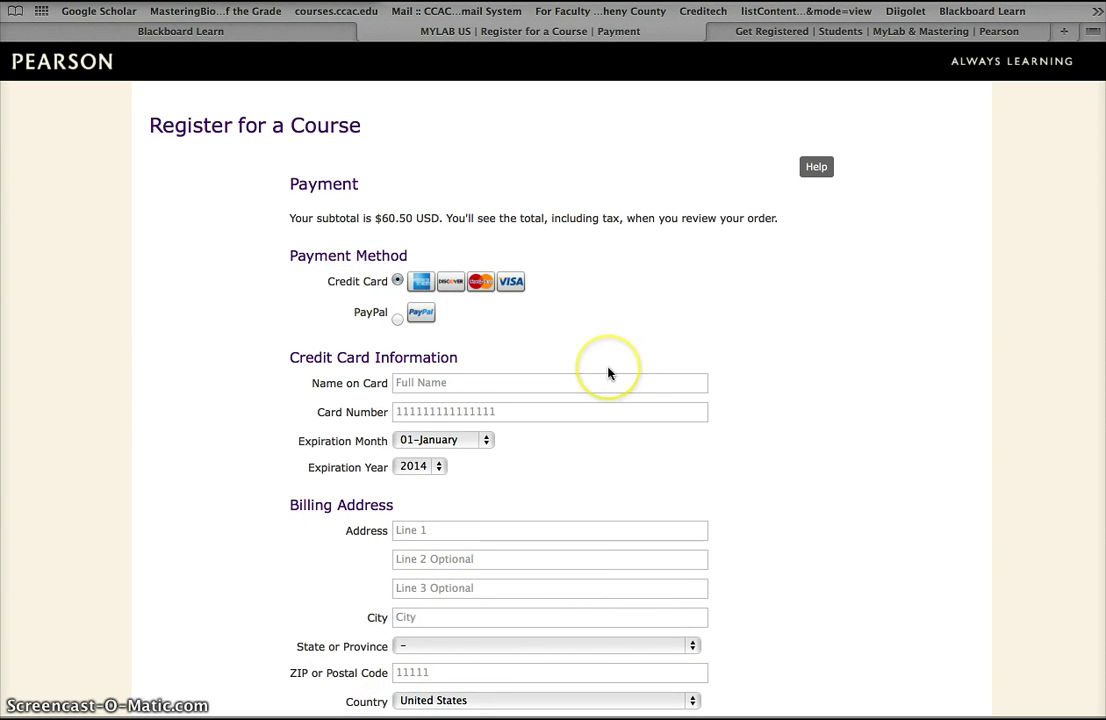
Step: Scroll the payment form to view the billing fields and Review button
{"action": "scroll", "coordinate": [608, 373], "scroll_direction": "down", "scroll_amount": 5}
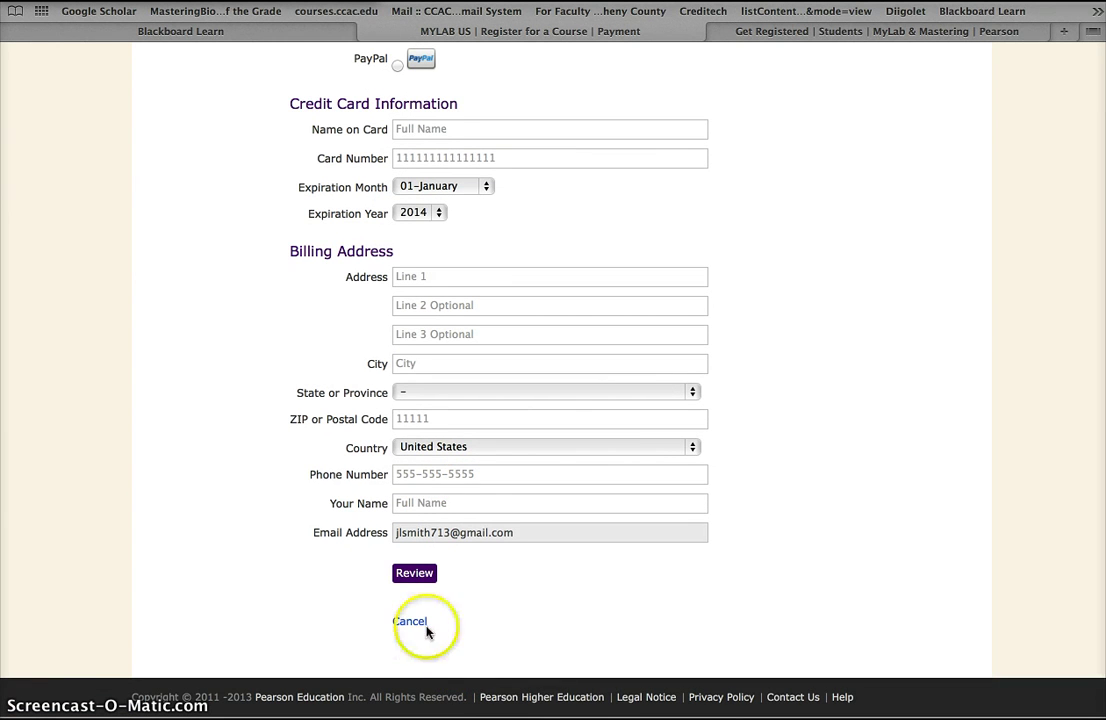
{"action": "left_click", "coordinate": [368, 11]}
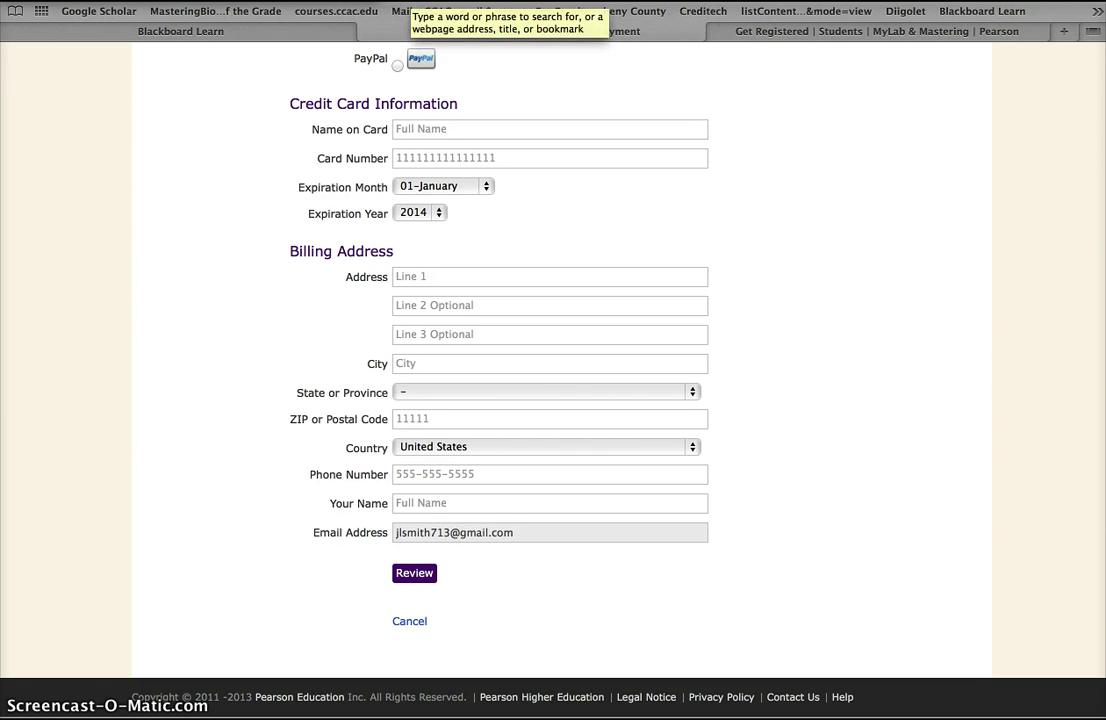